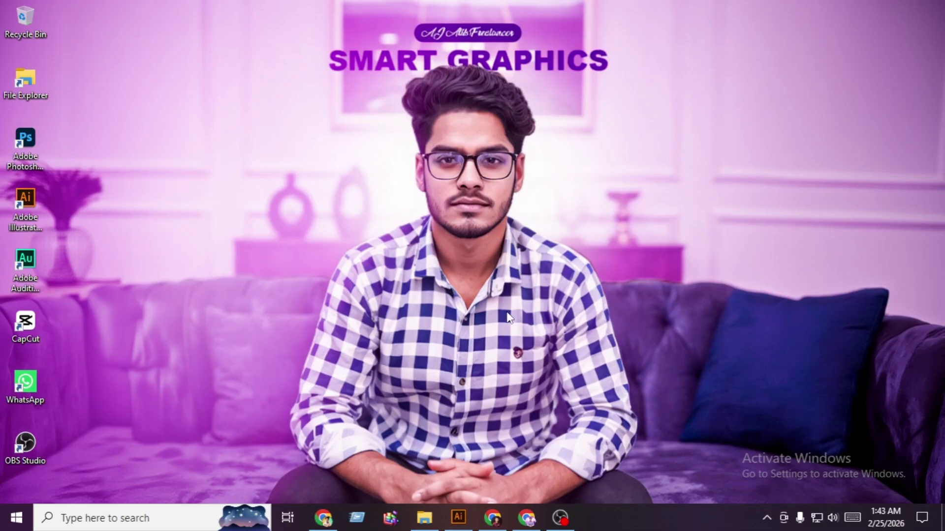
- Switch to Illustrator and create an eight-point star with radii of 25 px and 50 px near the artboard's center
left_click(458, 516)
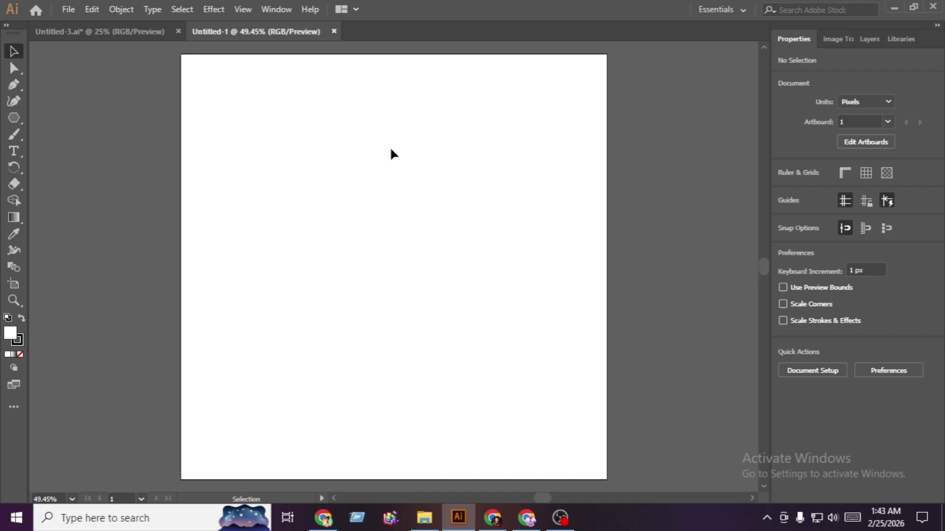
key("ctrl+plus")
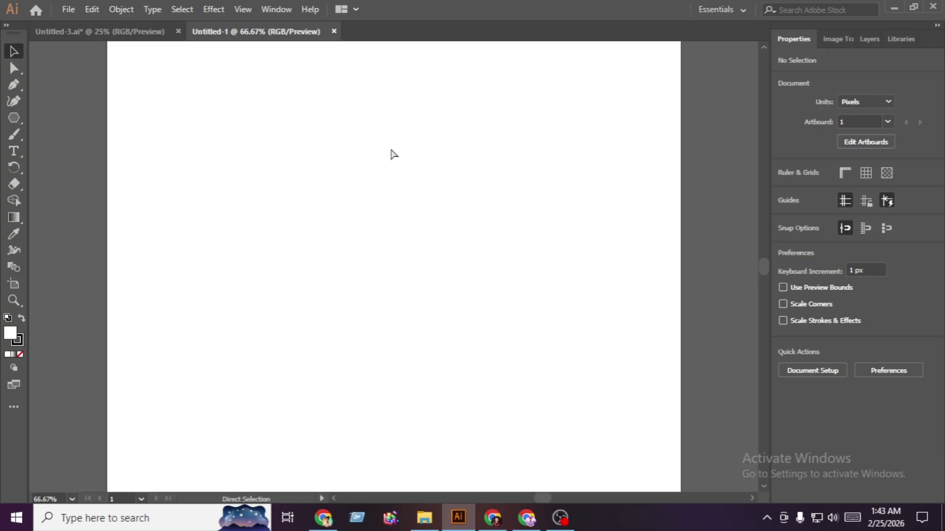
key("ctrl+plus")
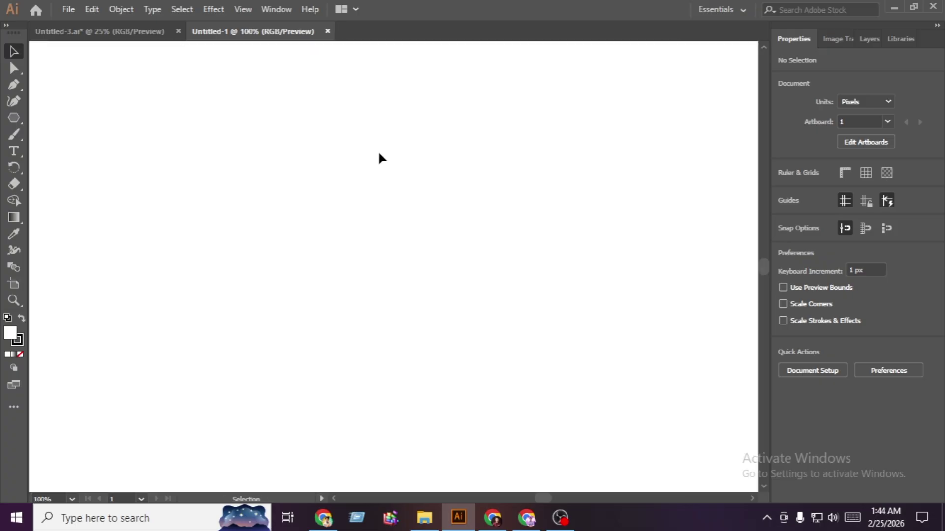
left_click(14, 118)
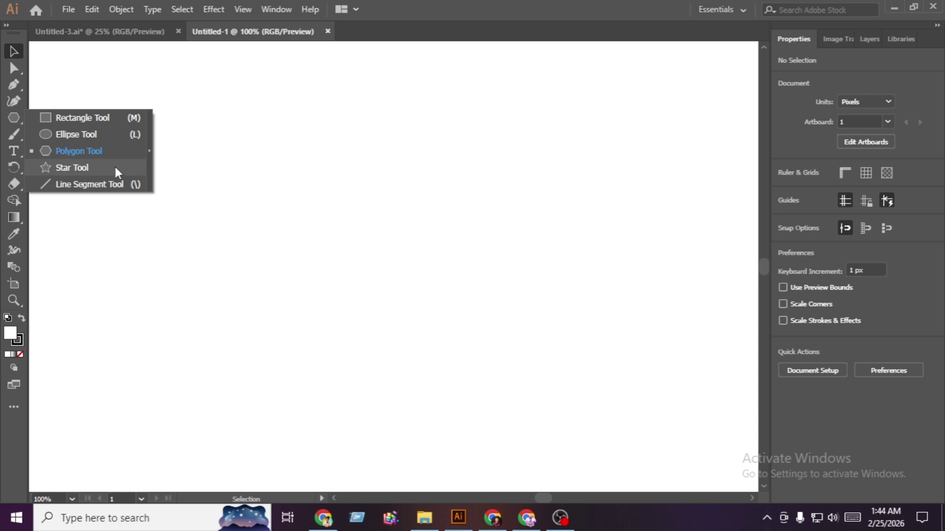
left_click(72, 168)
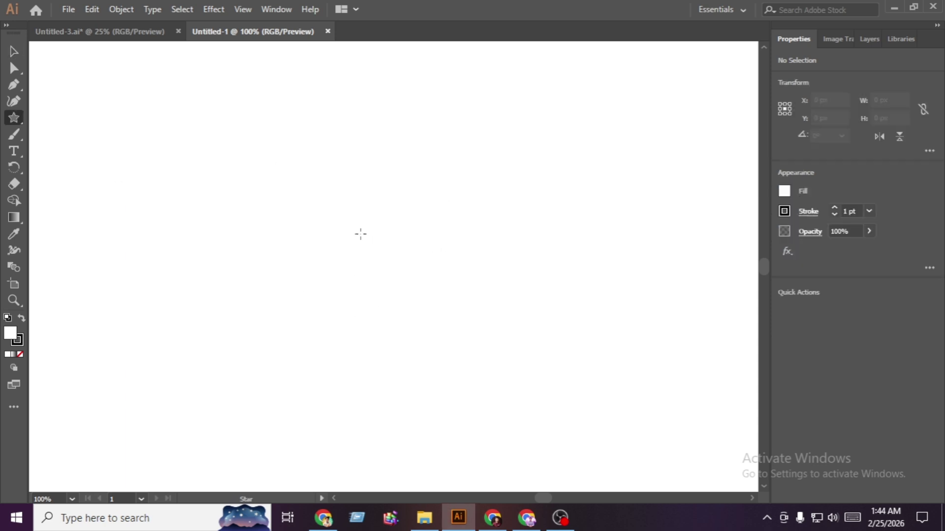
left_click(360, 234)
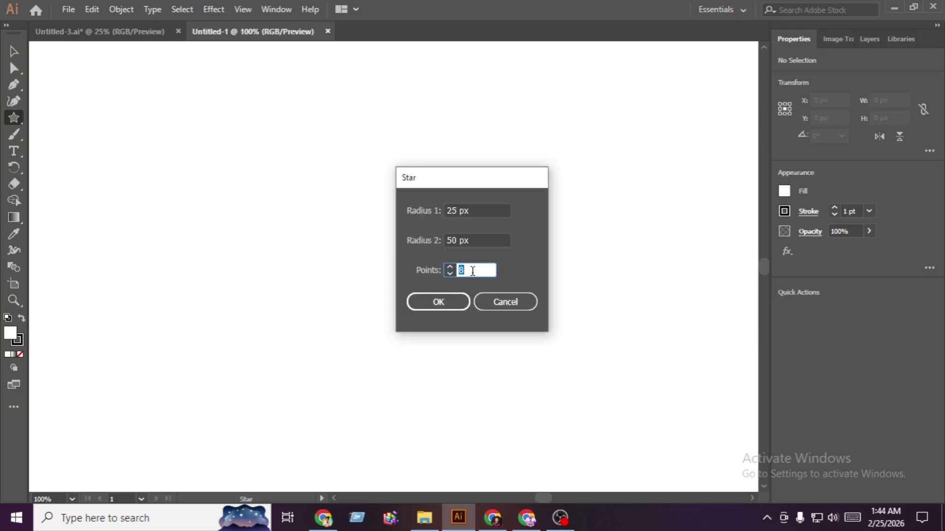
left_click(438, 301)
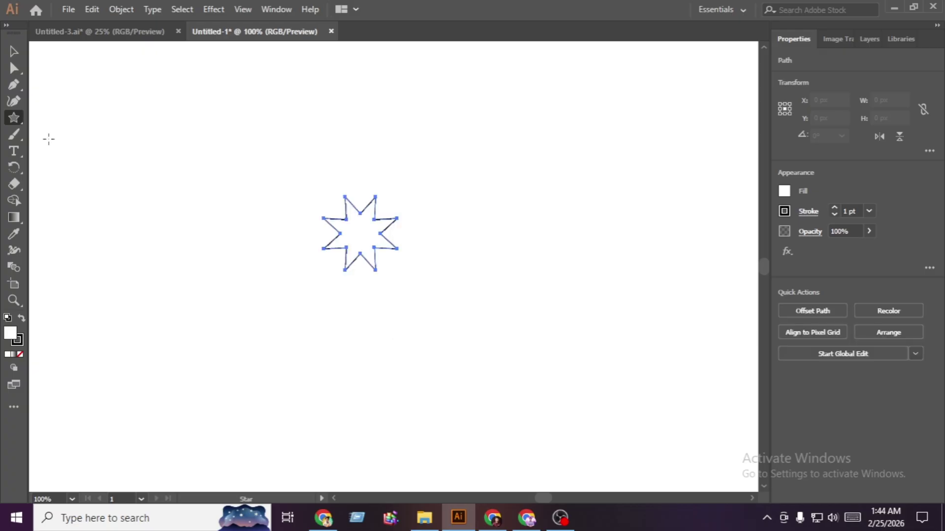
- Enlarge the star from its center to about 260 px wide and rotate it to about 339.4°
left_click(14, 52)
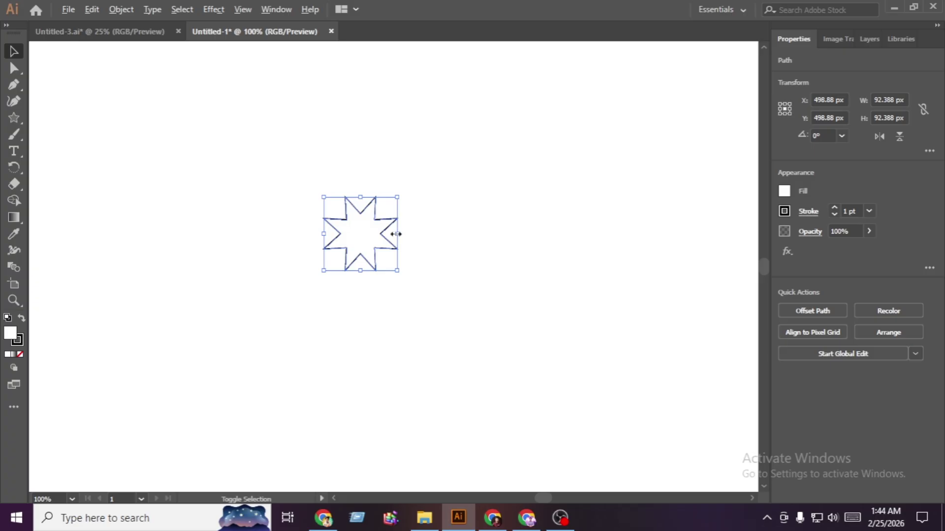
left_click_drag(397, 234, 464, 253)
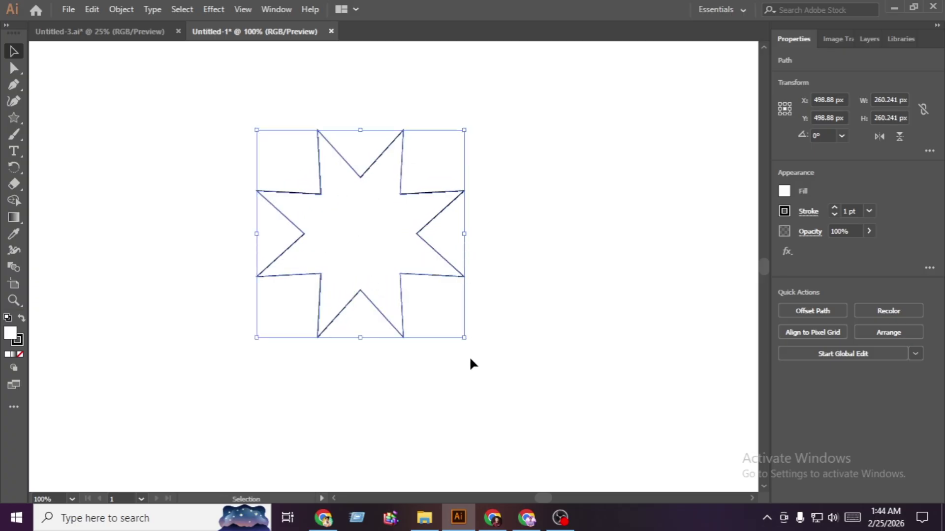
left_click_drag(468, 338, 433, 380)
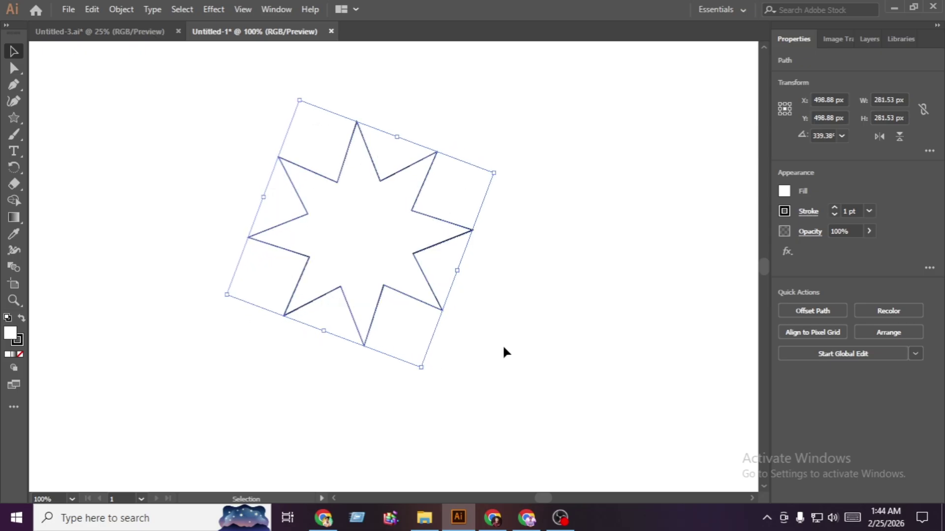
- Remove the star's fill, keeping only its outline, and deselect it
left_click(785, 192)
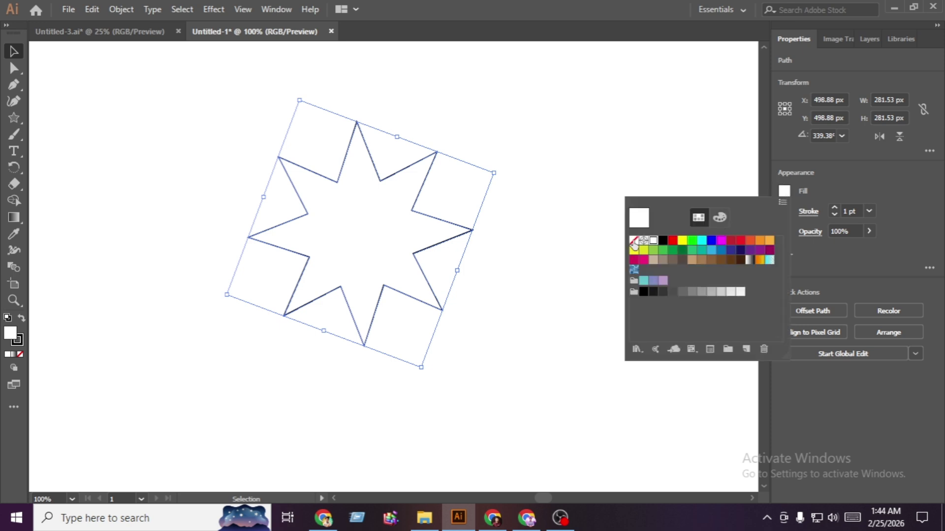
left_click(634, 241)
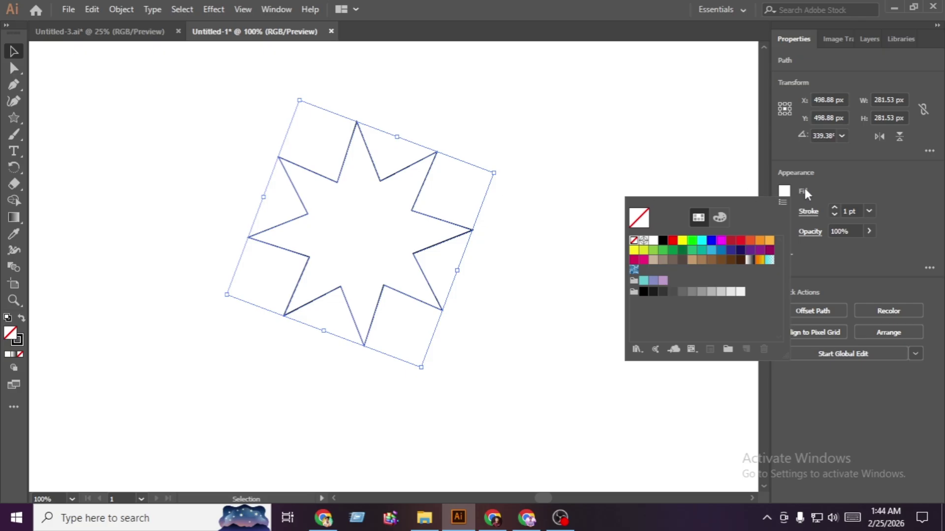
left_click(301, 184)
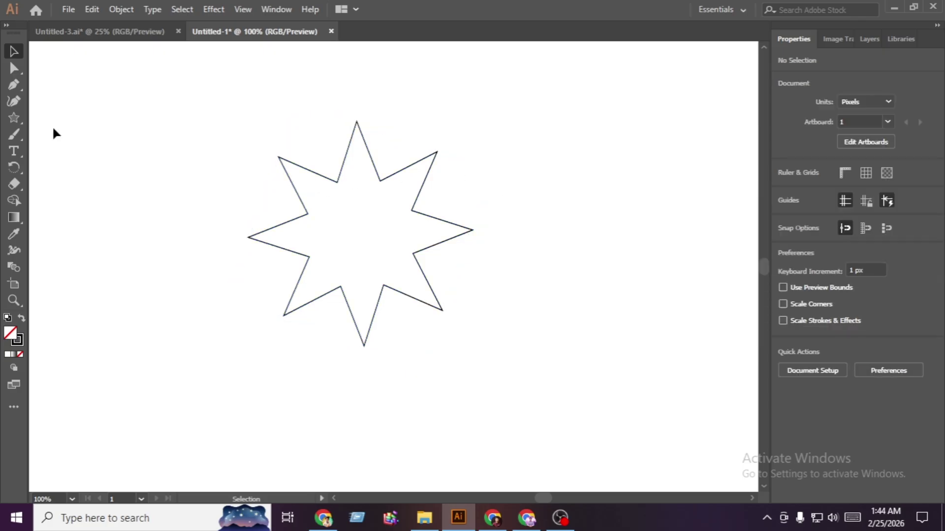
- Round all eight inner corners of the star together to a radius of about 31.5 px, leaving the outer tips sharp
left_click(13, 70)
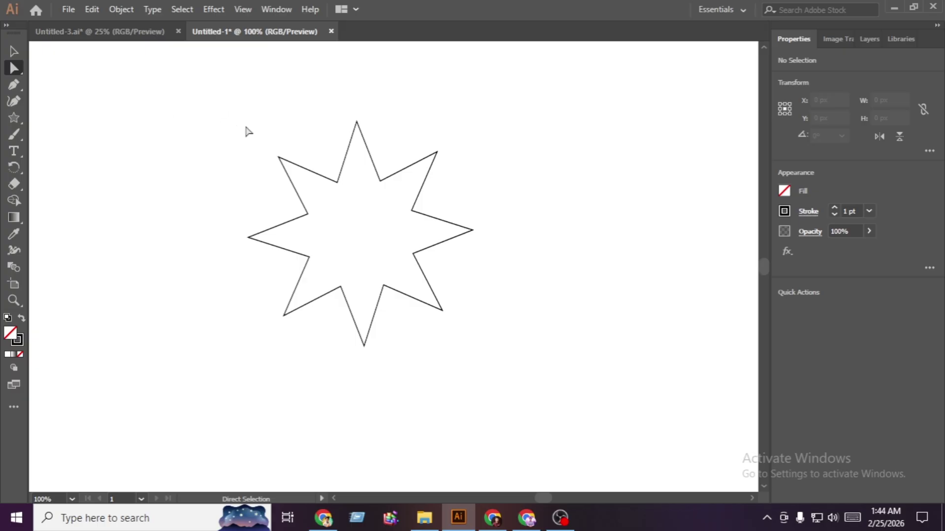
left_click(337, 183)
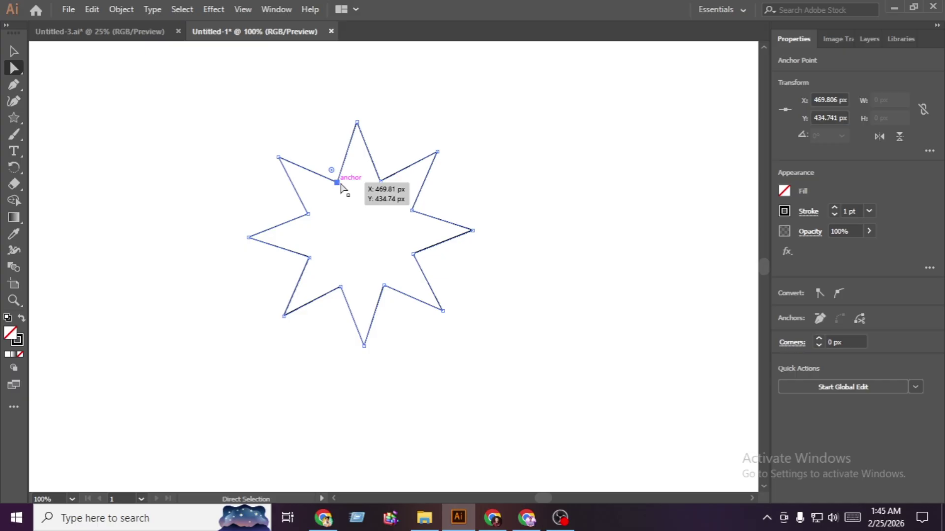
left_click(380, 181, "shift")
left_click(411, 211, "shift")
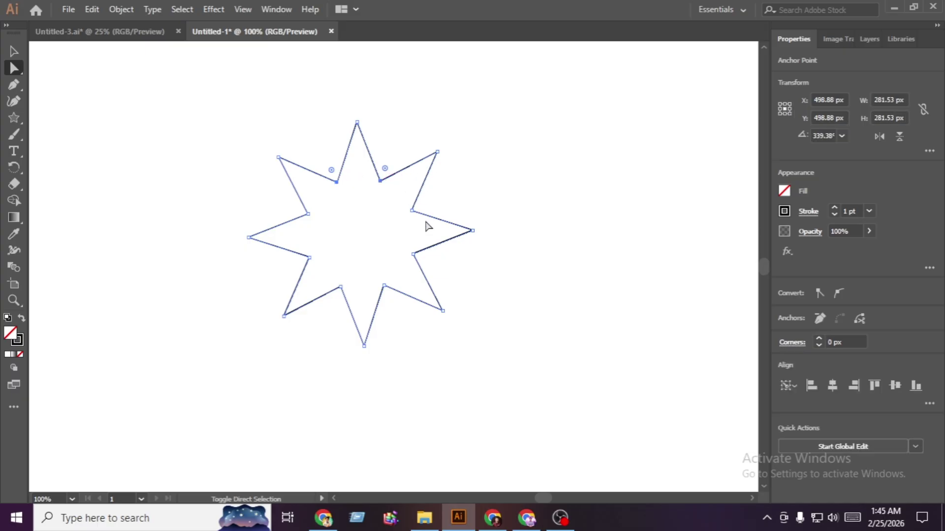
left_click(412, 254, "shift")
left_click(383, 286, "shift")
left_click(340, 287, "shift")
left_click(309, 256, "shift")
left_click(308, 214, "shift")
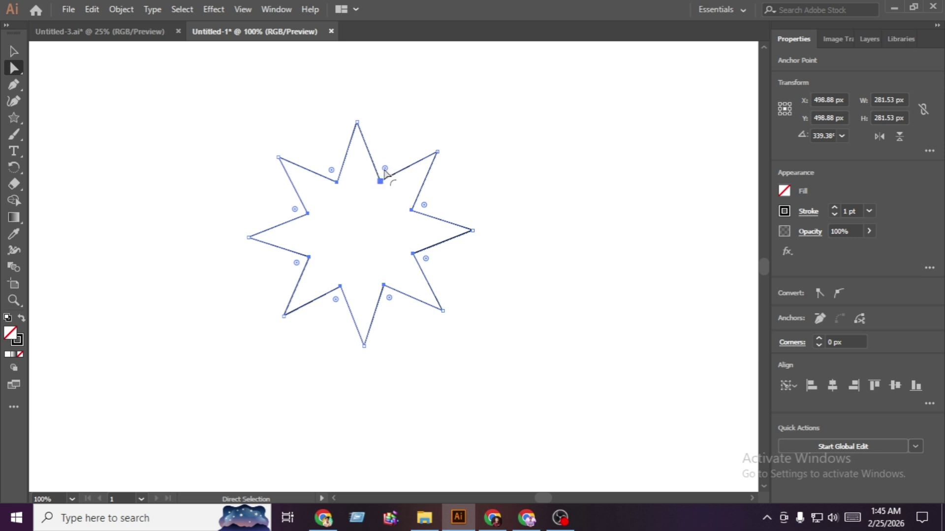
left_click_drag(385, 170, 402, 147)
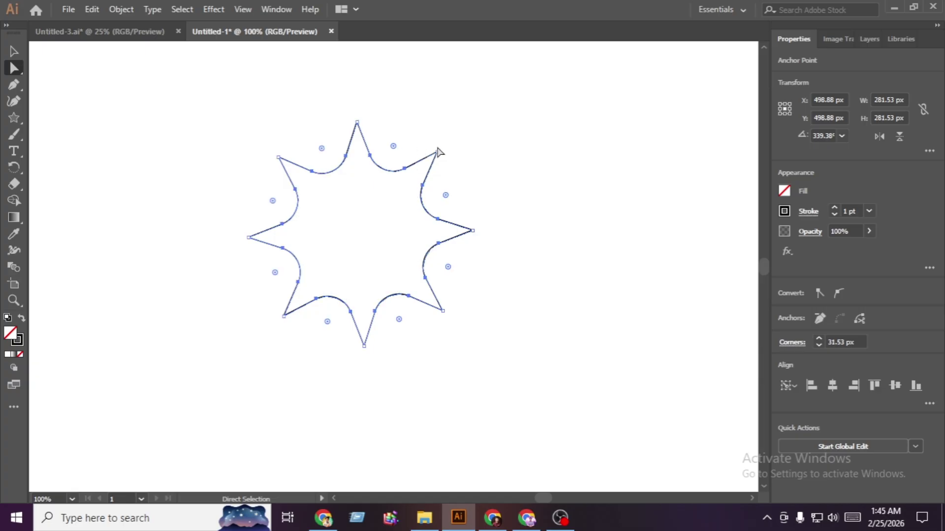
left_click(186, 166)
key("v")
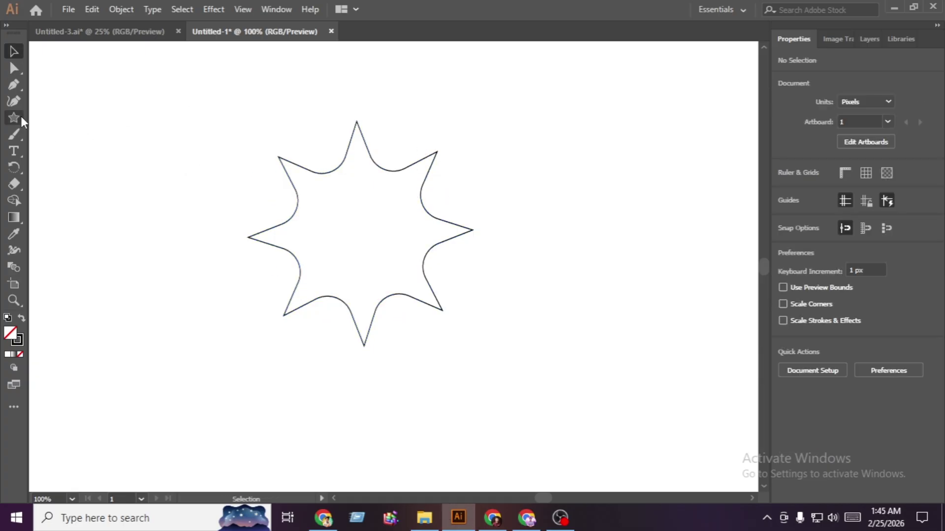
- Draw a circle about 115 px wide from the star's center and align the two shapes on their centers
left_click(21, 120)
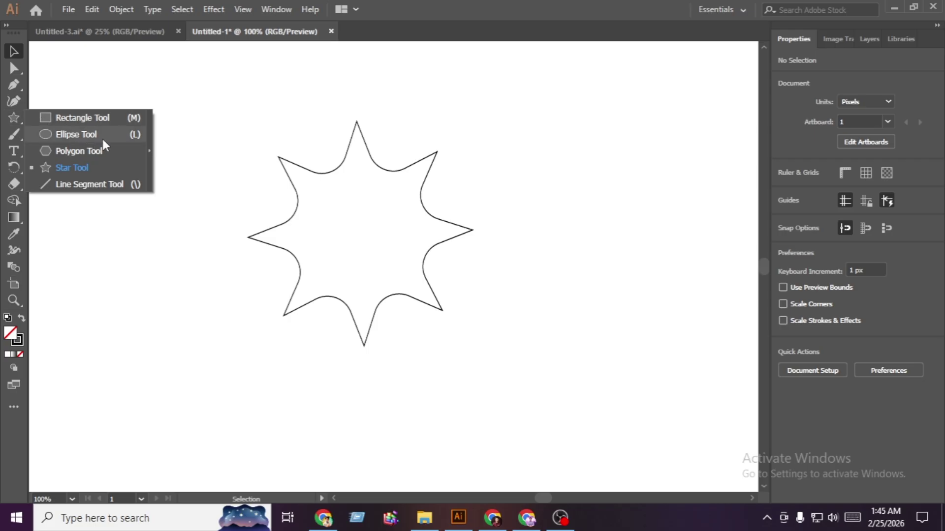
left_click(109, 139)
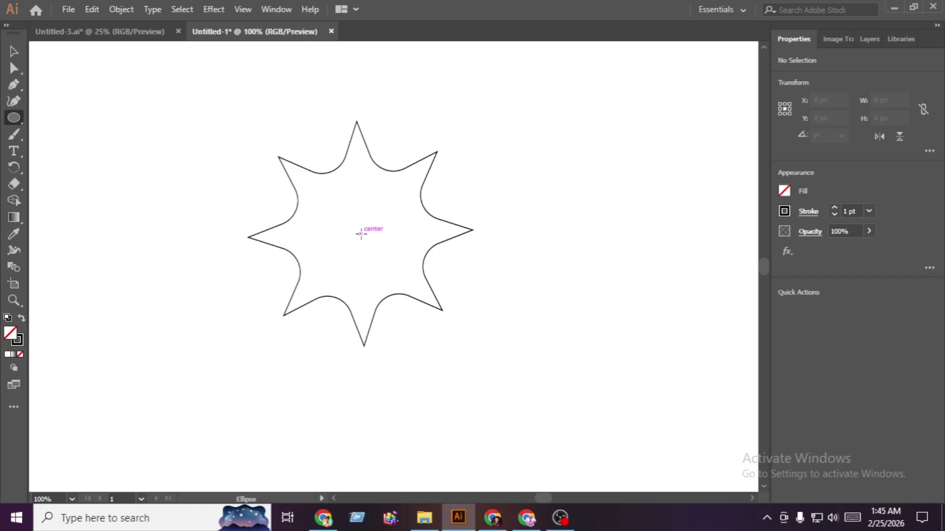
left_click_drag(361, 234, 400, 261)
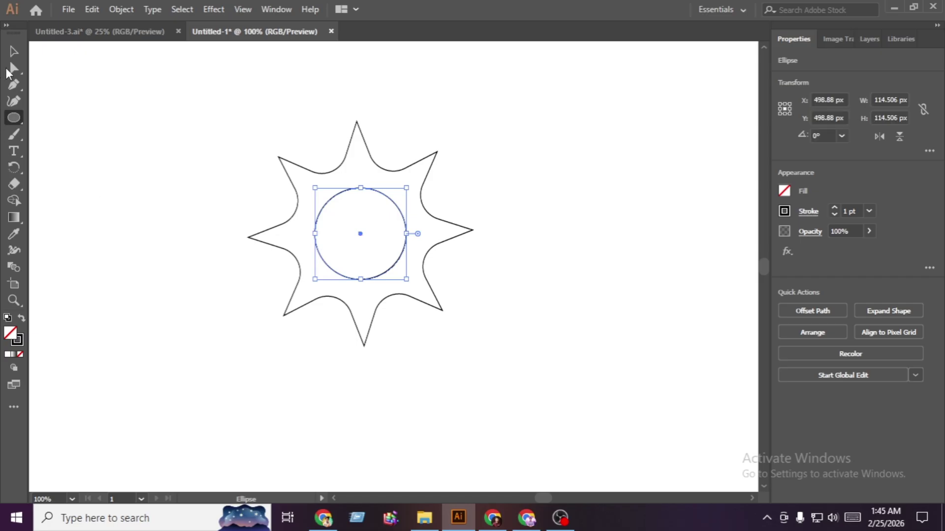
left_click(12, 50)
left_click_drag(466, 346, 238, 166)
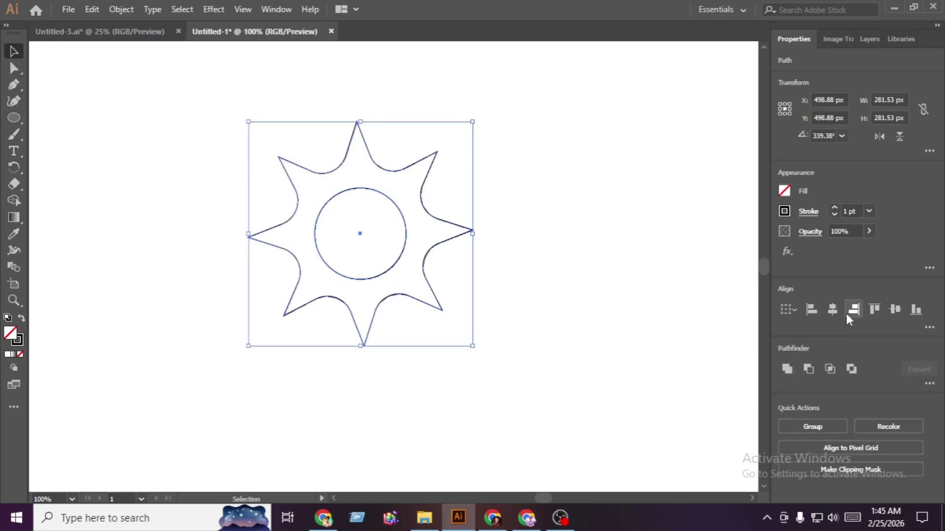
left_click(542, 294)
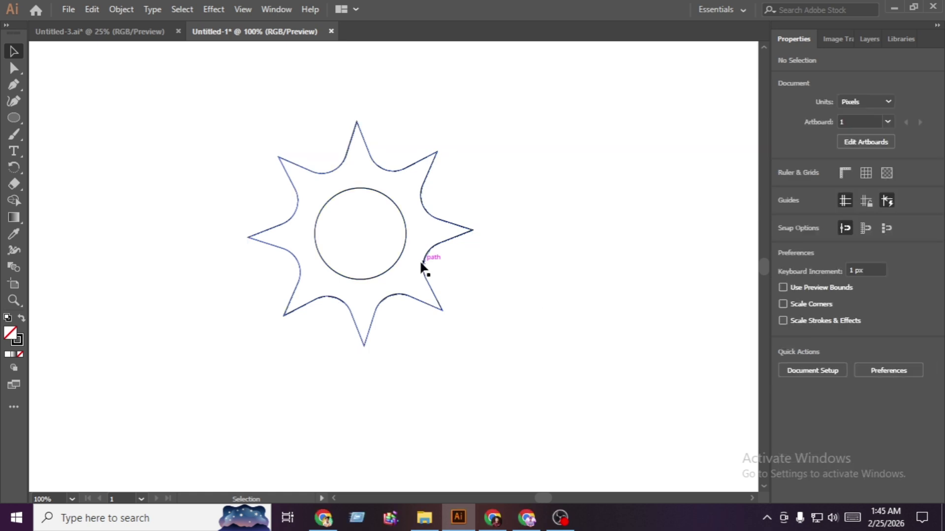
- Duplicate the circle in front and enlarge the copy from its center to about 235 px wide, crossing the star's tips
left_click(393, 272)
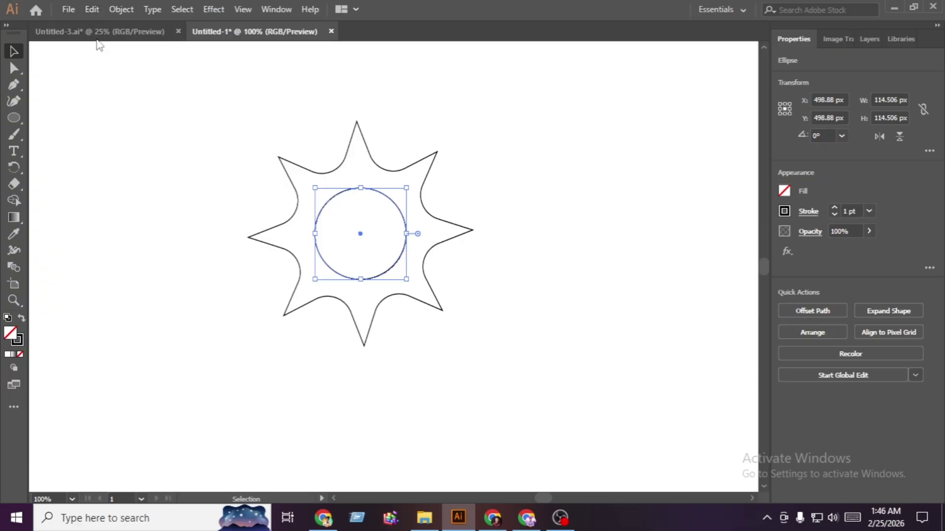
left_click(92, 10)
left_click(143, 77)
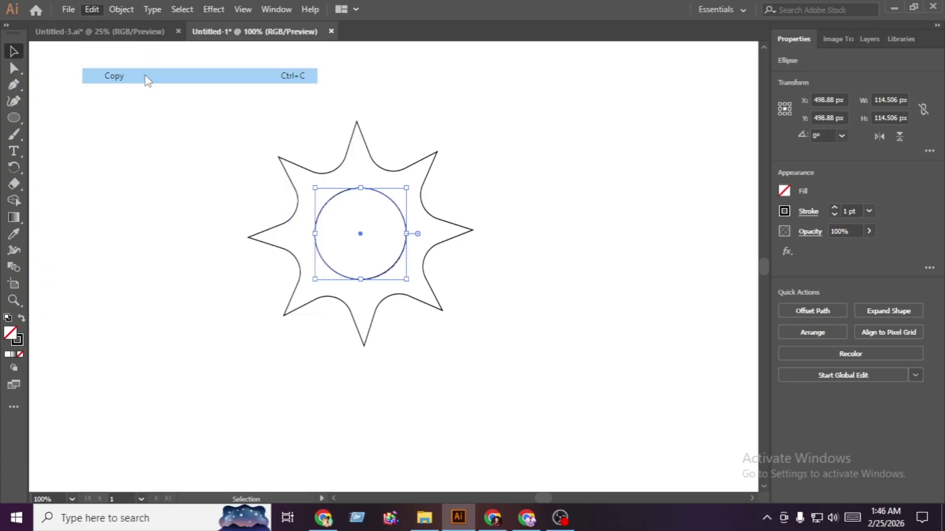
left_click(93, 10)
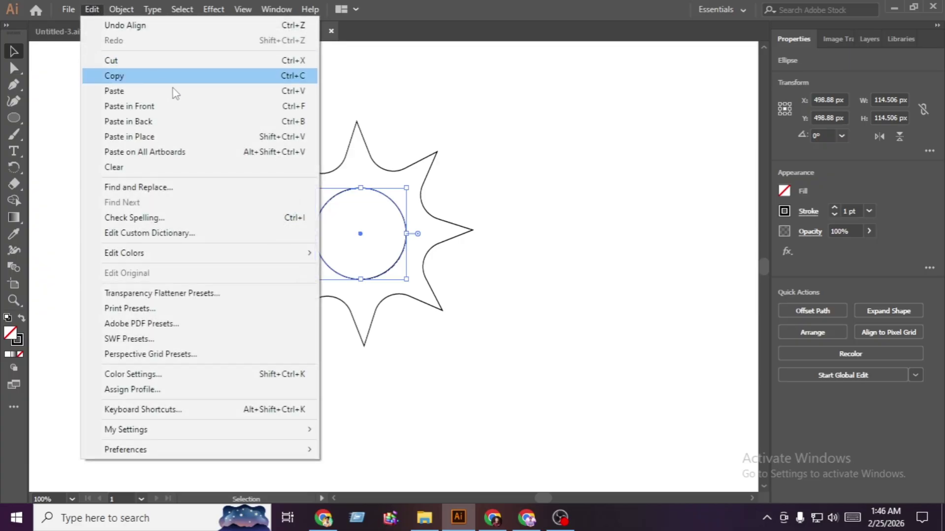
left_click(201, 108)
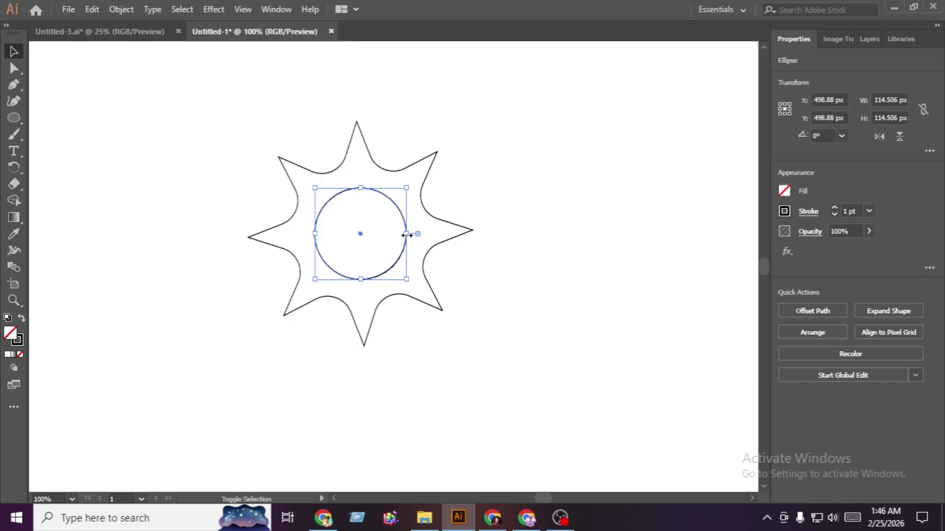
left_click_drag(406, 234, 456, 239)
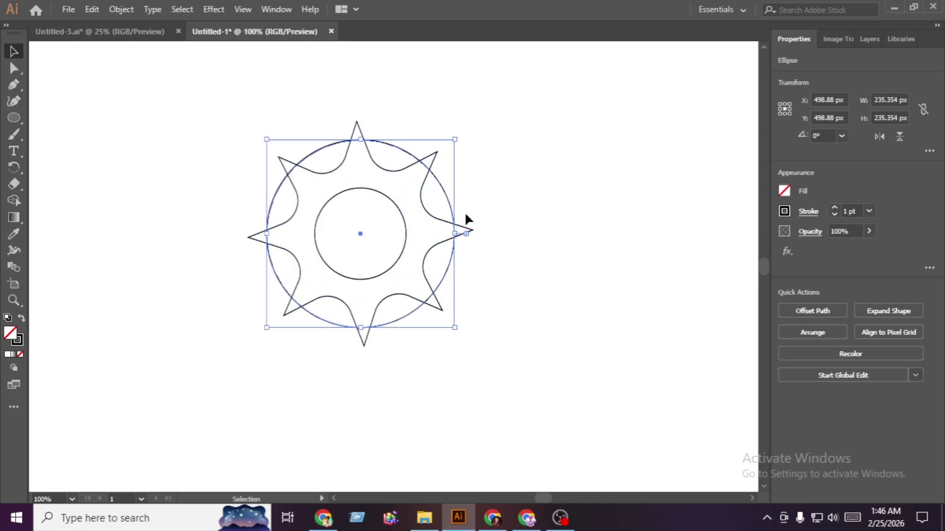
- Select all the shapes and use Shape Builder with fill and stroke swapped to remove the eight star tips outside the large circle
left_click(512, 292)
left_click_drag(522, 360, 183, 108)
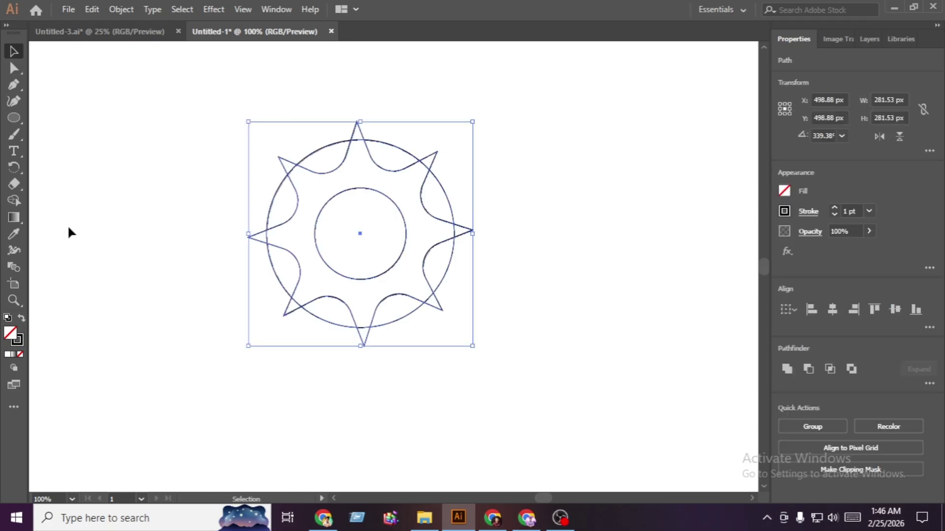
left_click(14, 201)
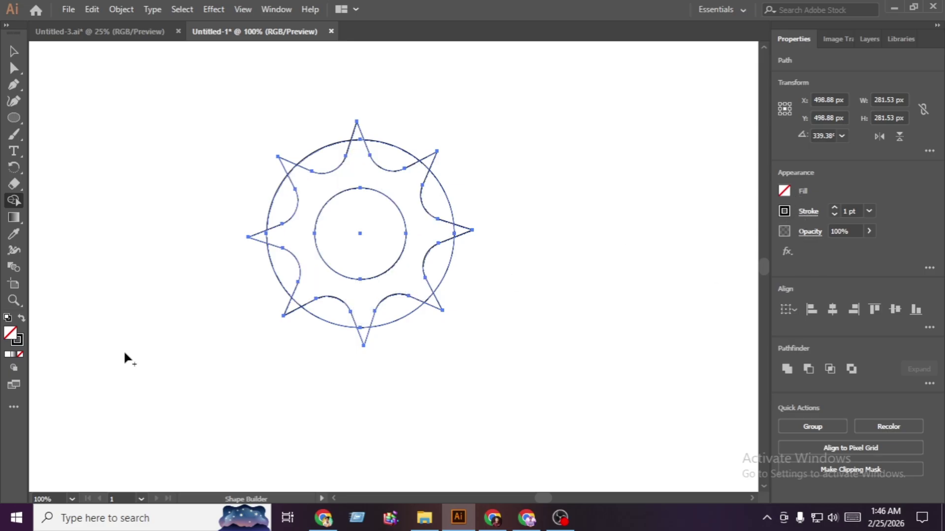
left_click(22, 319)
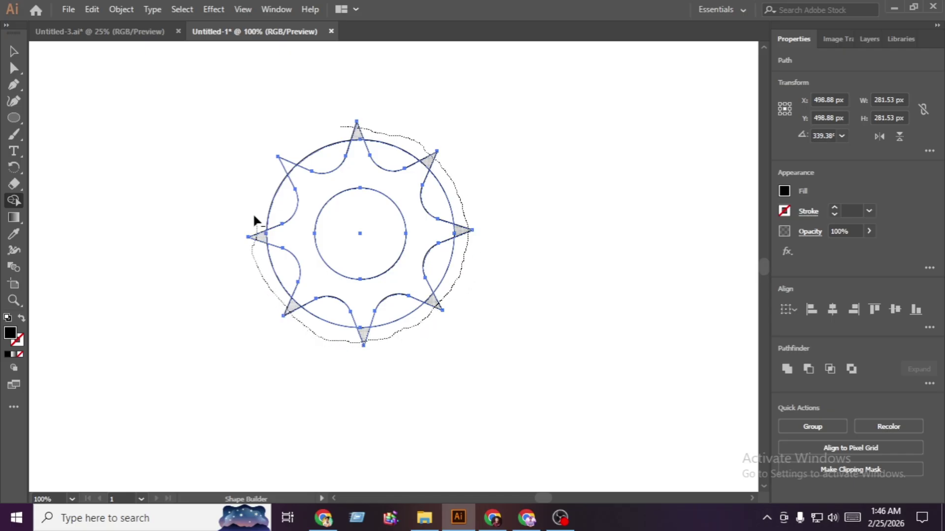
left_click_drag(291, 157, 344, 129)
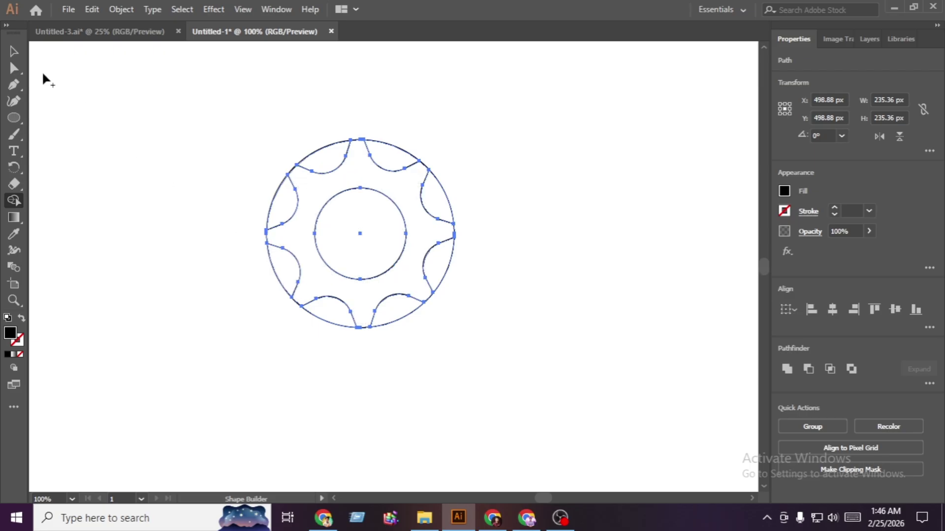
left_click(13, 52)
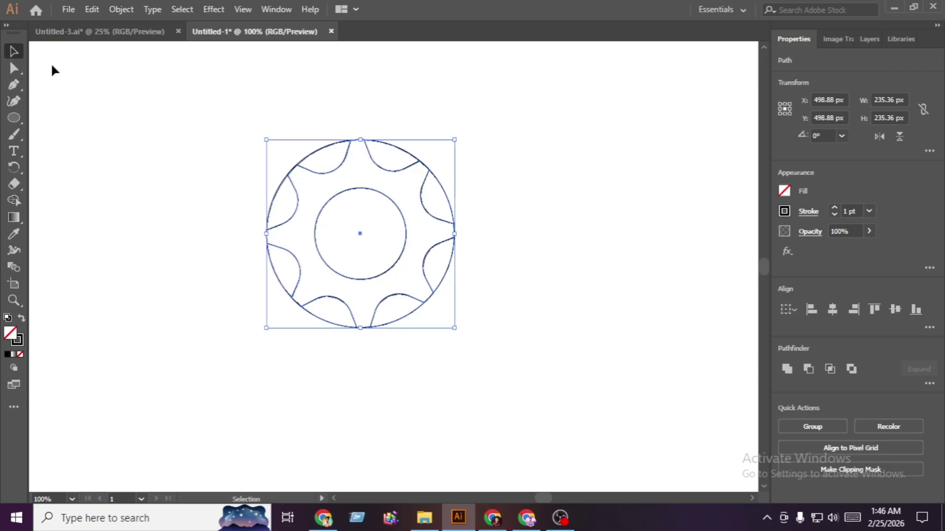
left_click(127, 212)
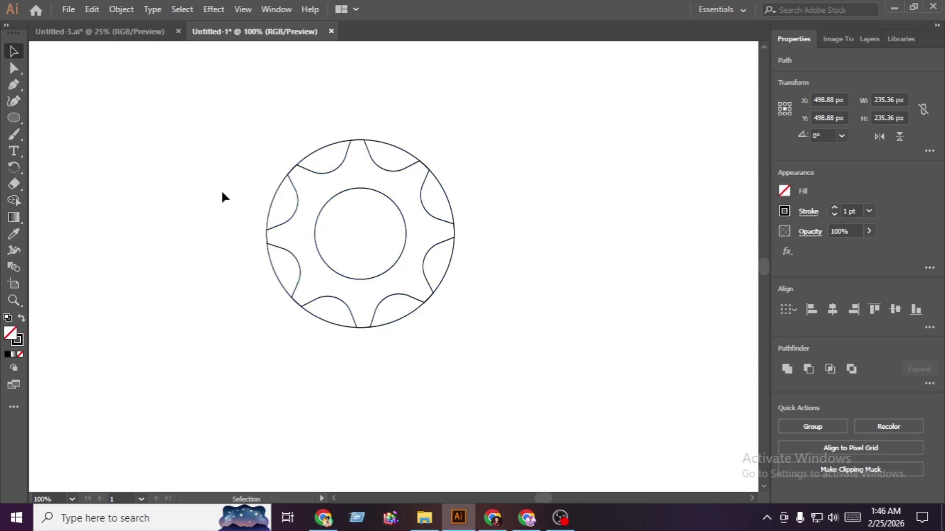
- Delete the large outer circle and swap the gear outline's fill and stroke to make the gear solid black
left_click(274, 204)
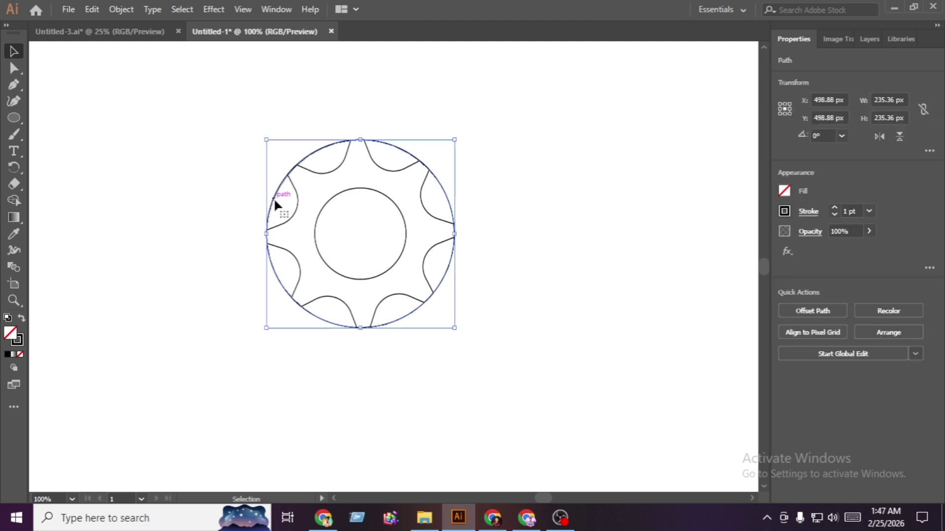
key("Delete")
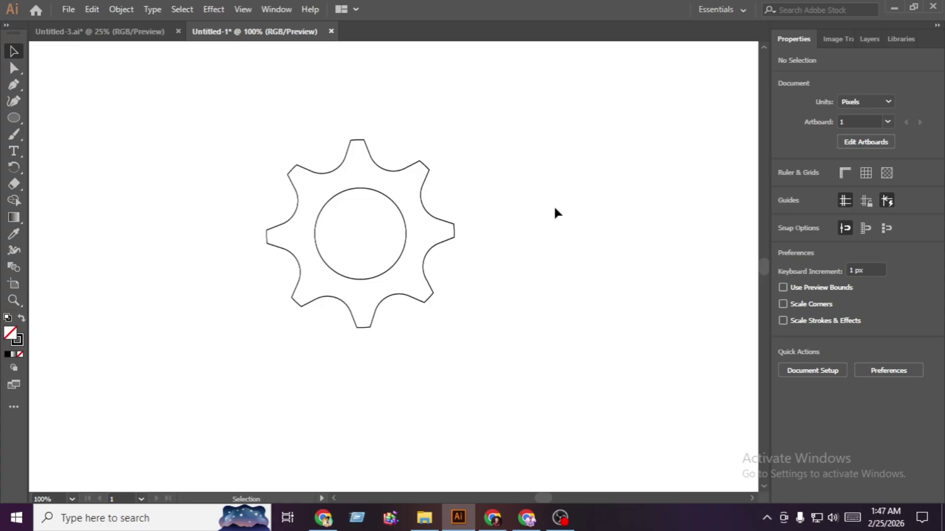
left_click(427, 304)
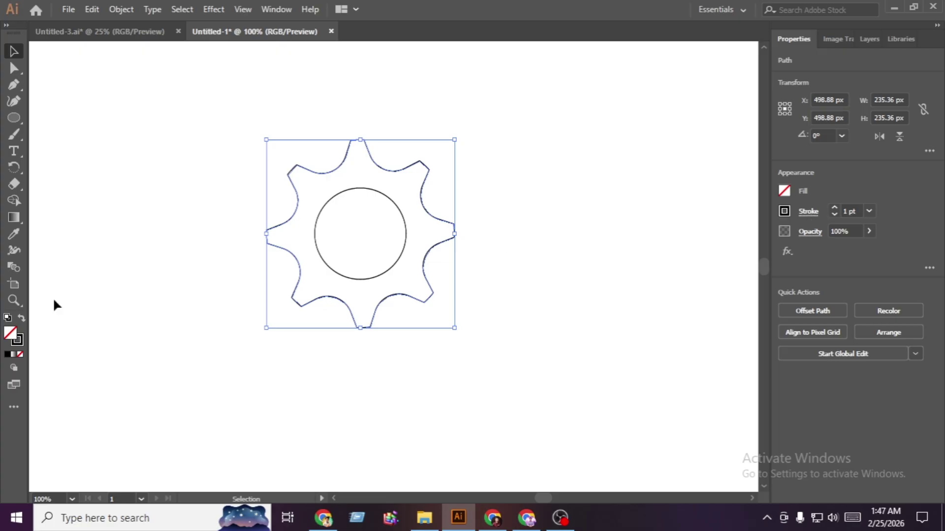
left_click(20, 319)
- Give the gear's center circle a white fill with no stroke
left_click(337, 270)
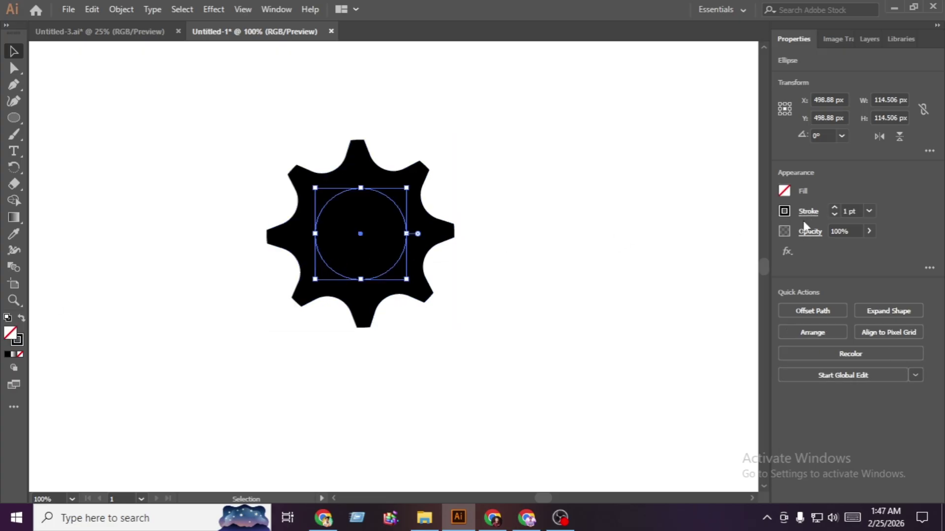
left_click(21, 319)
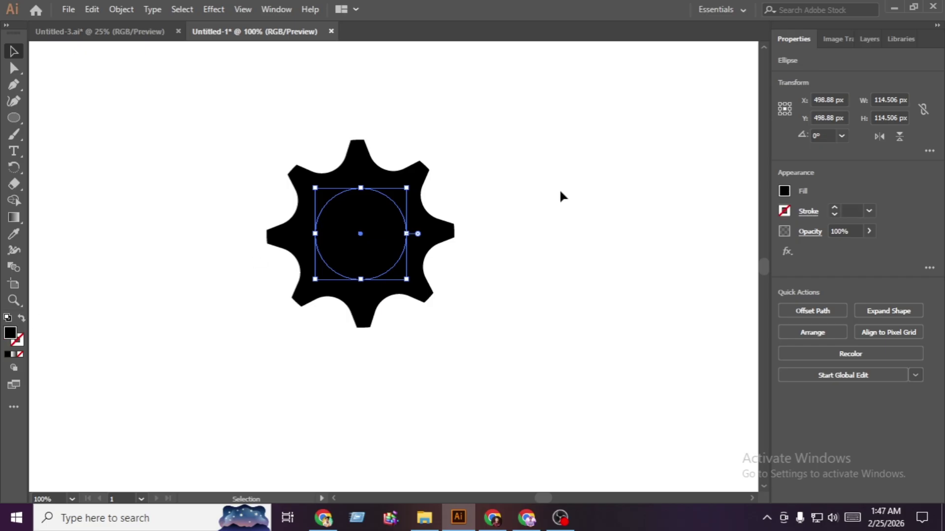
left_click(784, 191)
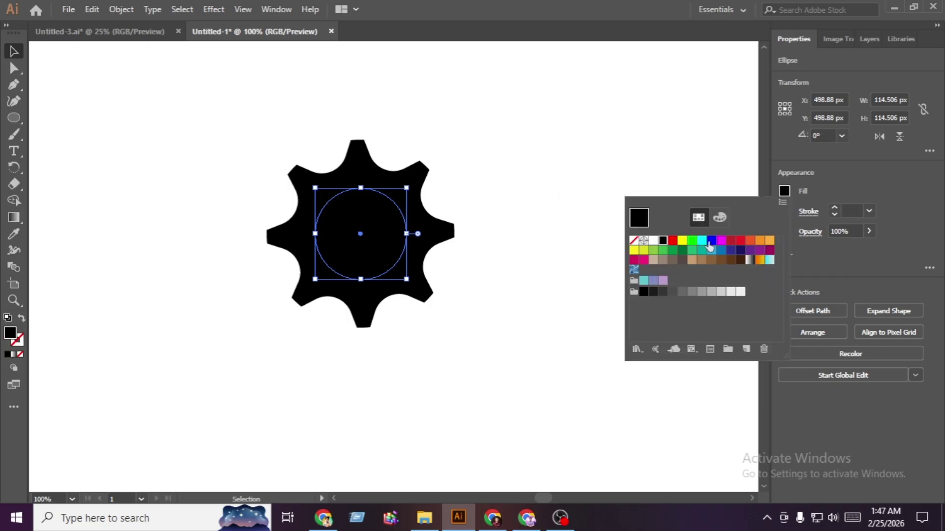
left_click(653, 241)
left_click(558, 256)
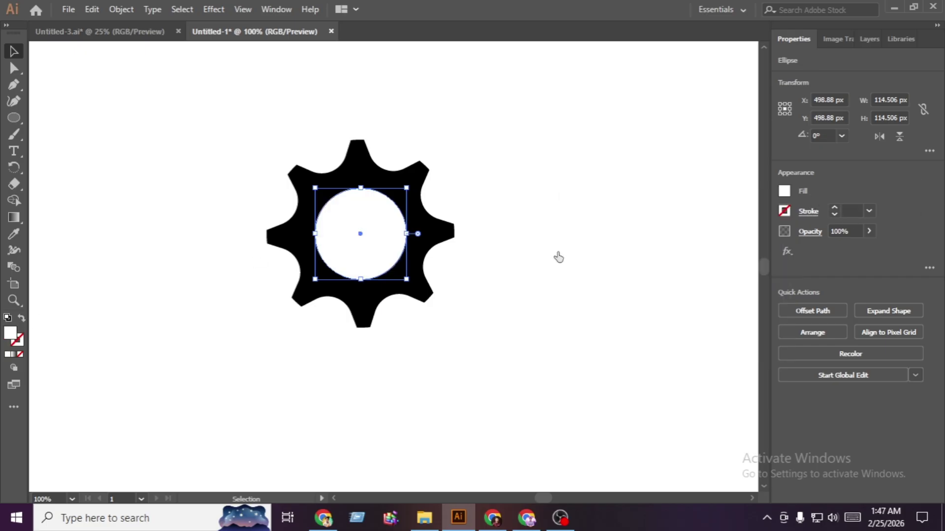
- Group the gear with its center circle and set a duplicate of the group beside the original
left_click(528, 288)
left_click_drag(471, 320, 337, 151)
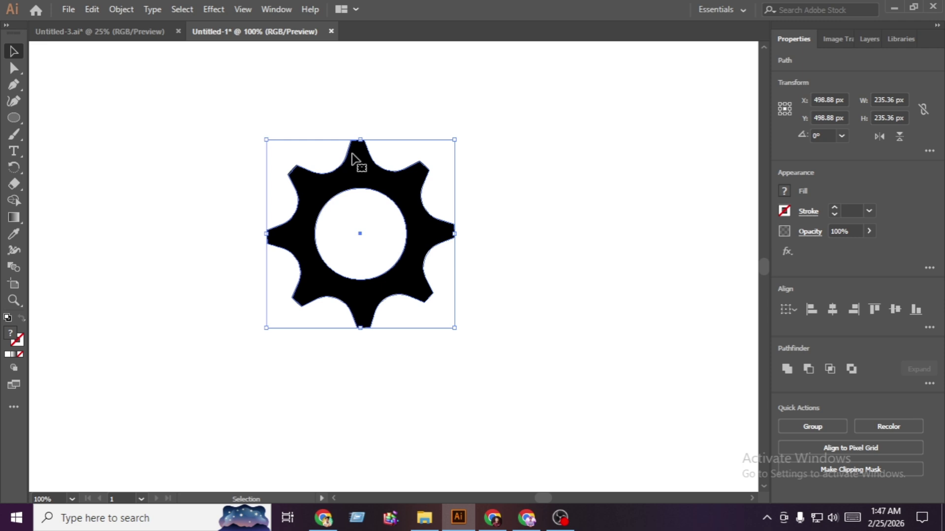
key("ctrl+g")
left_click_drag(364, 173, 425, 182)
- Ungroup the right-hand gear and paste a copy of its white center circle in front
right_click(443, 237)
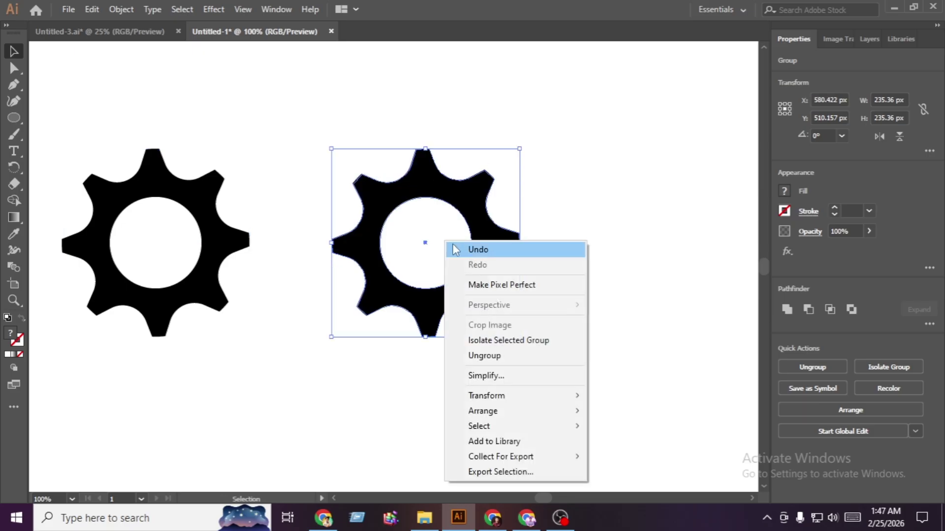
left_click(507, 358)
left_click(574, 337)
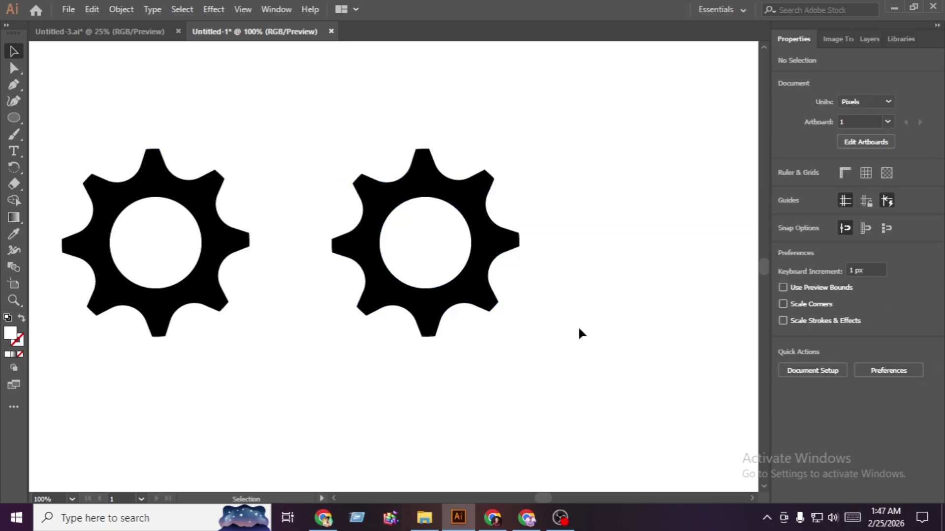
left_click(417, 261)
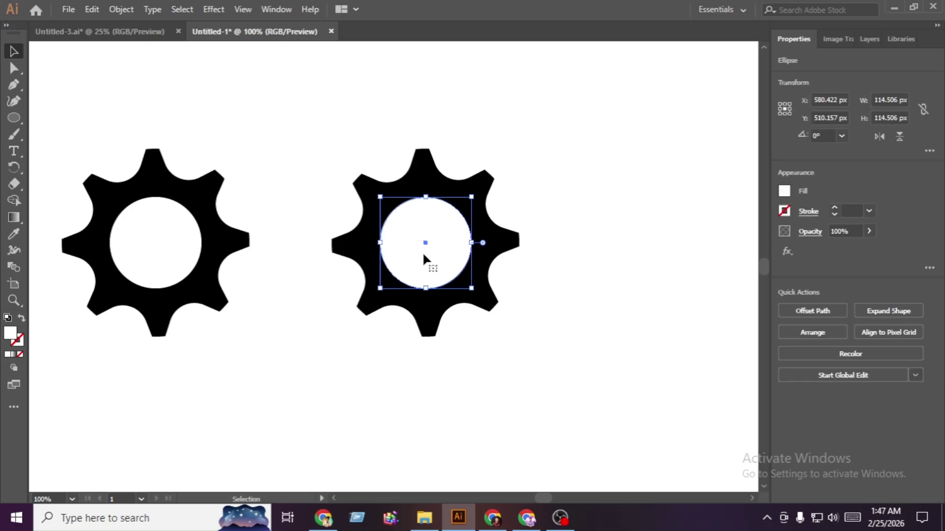
left_click(92, 9)
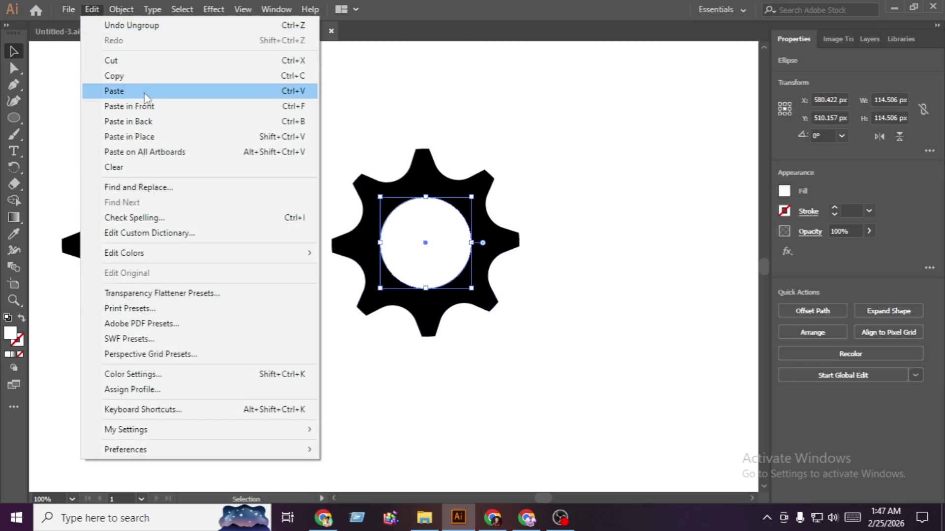
left_click(134, 78)
left_click(93, 10)
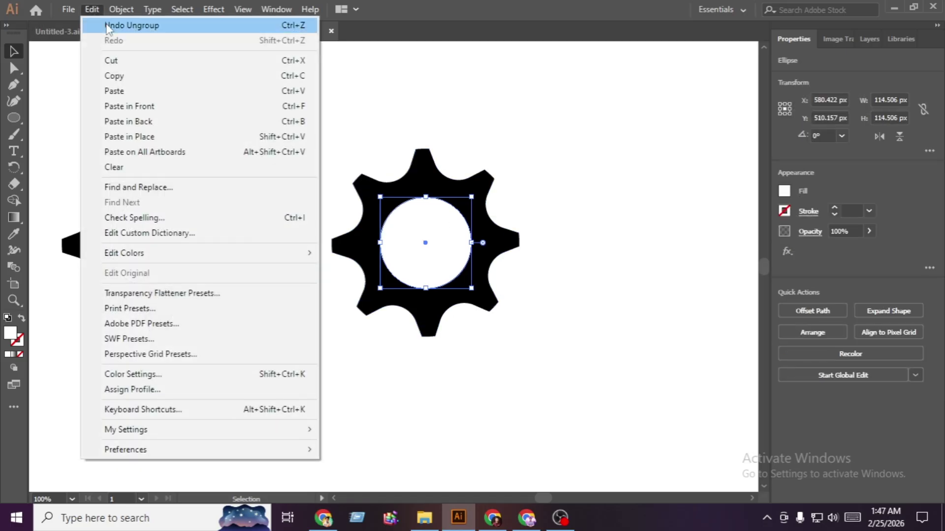
left_click(186, 106)
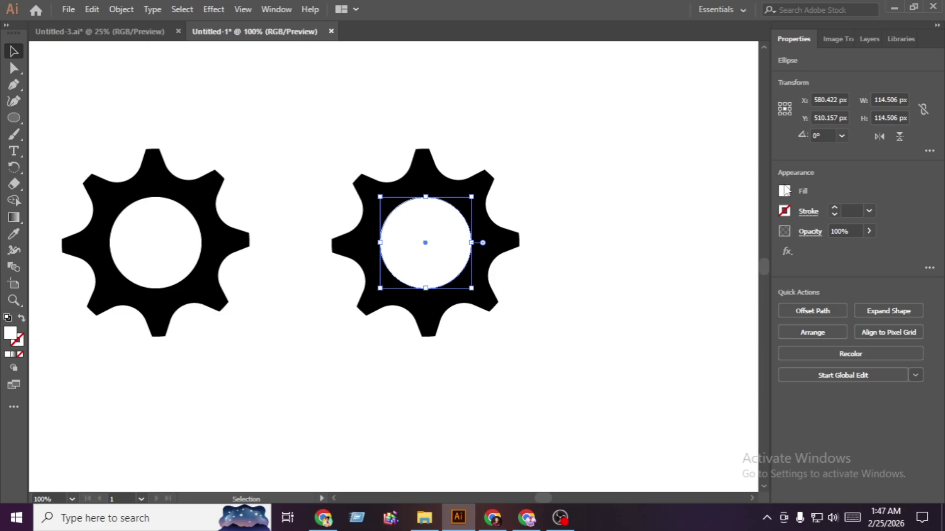
- Fill the pasted circle black and shrink it from its center to about 87 px wide
left_click(784, 192)
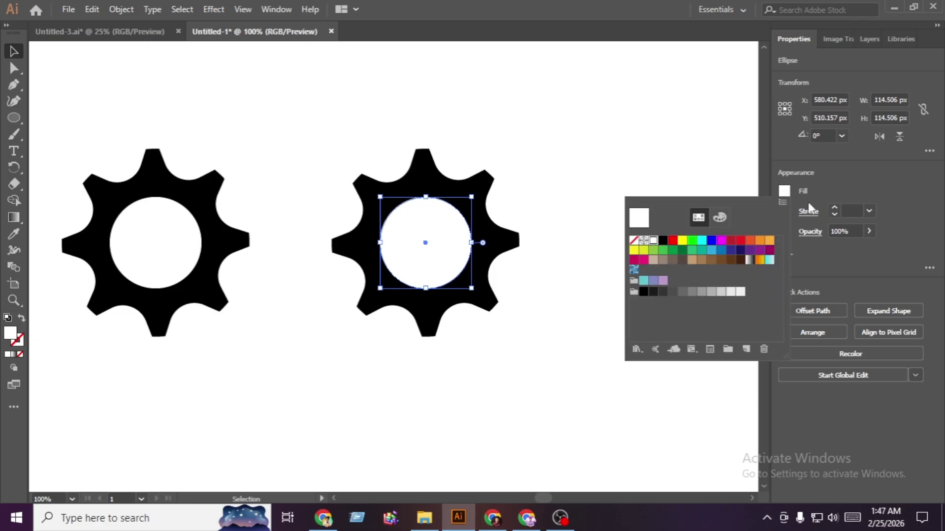
left_click(662, 240)
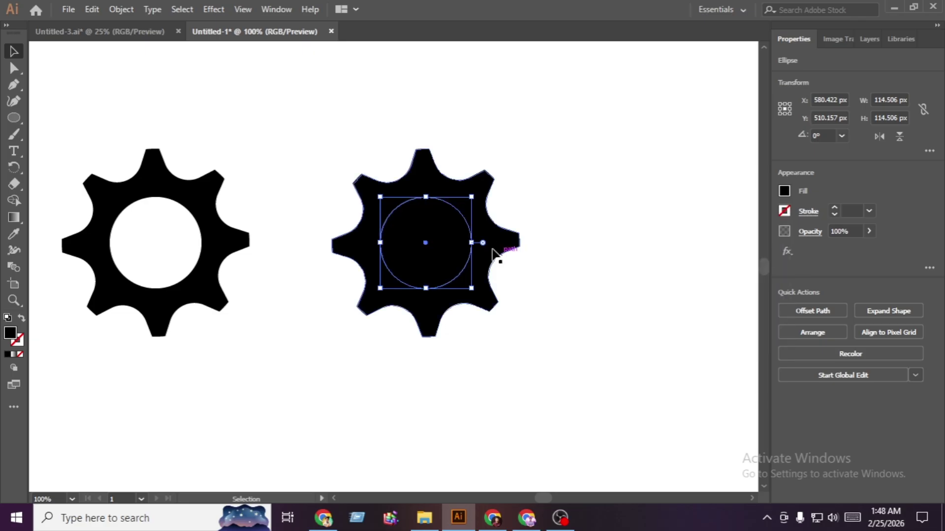
left_click_drag(472, 243, 462, 245)
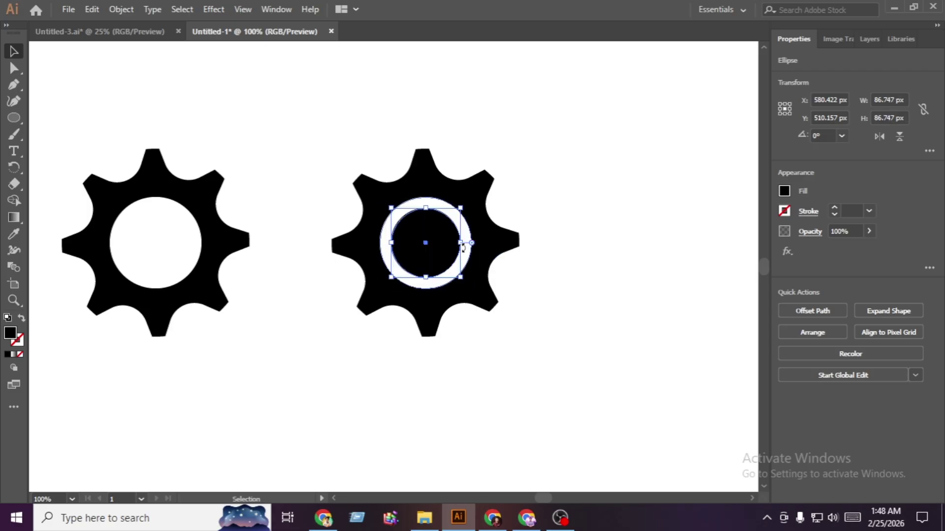
left_click(547, 344)
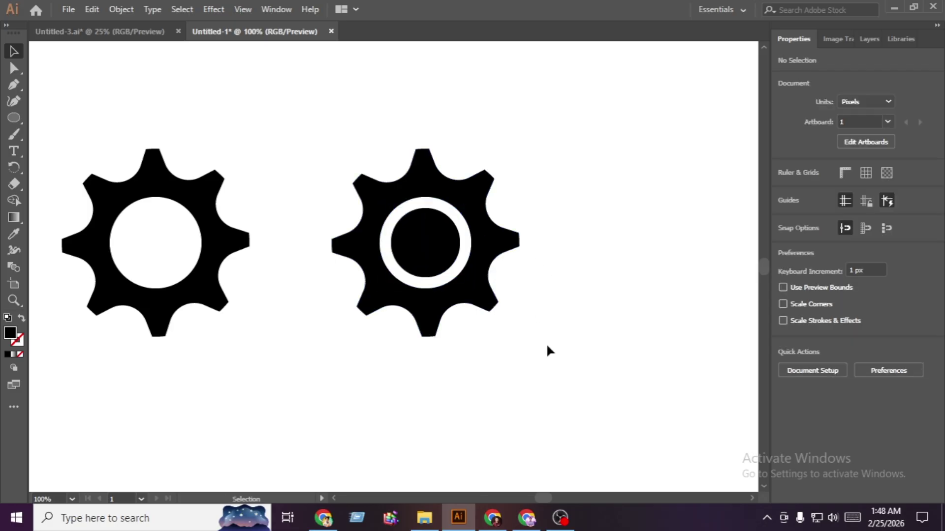
- Group the ringed gear with both of its center circles and clear the selection
left_click_drag(547, 345, 325, 129)
key("a")
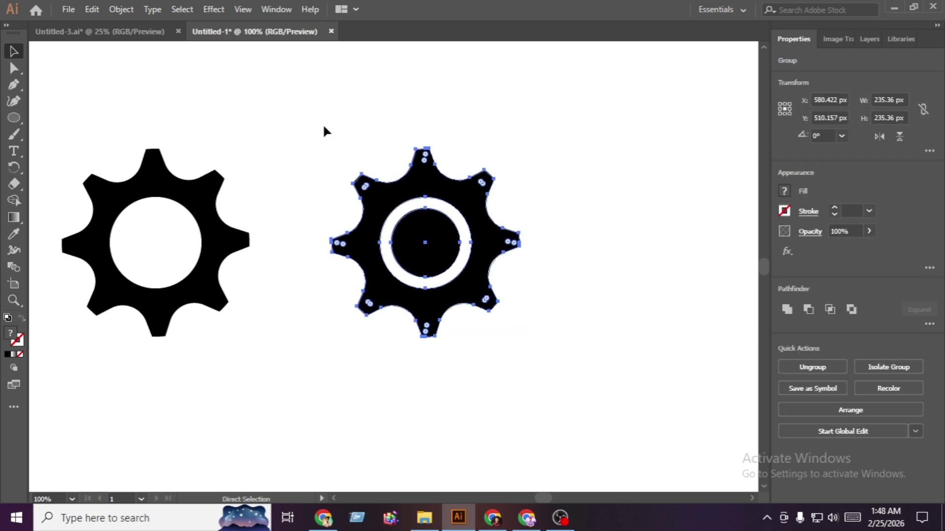
key("v")
key("ctrl+shift+a")
- Move the plain gear to the upper right of the ringed gear, close to its teeth
left_click_drag(188, 280, 659, 200)
scroll(622, 205, "up", 1)
scroll(624, 210, "down", 3)
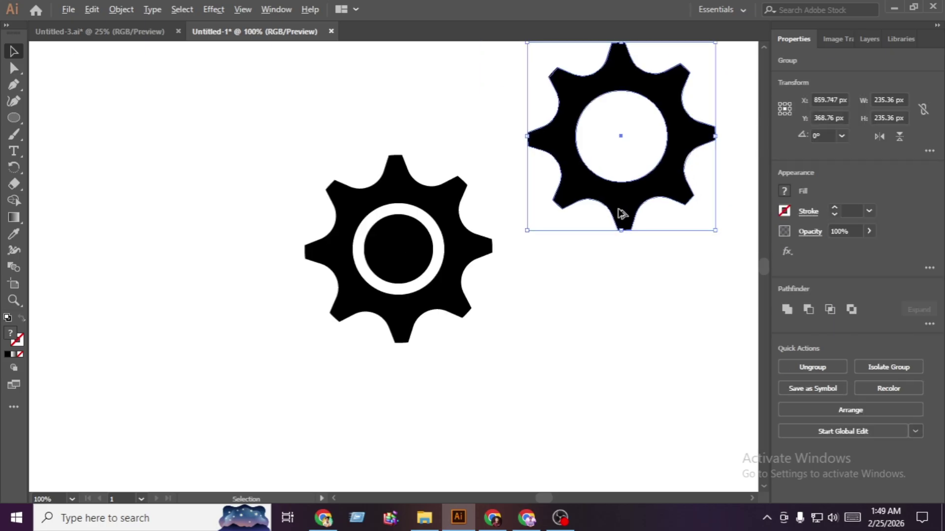
key("space")
left_click_drag(635, 261, 517, 275)
left_click_drag(404, 243, 337, 249)
left_click(479, 250)
left_click_drag(501, 219, 426, 200)
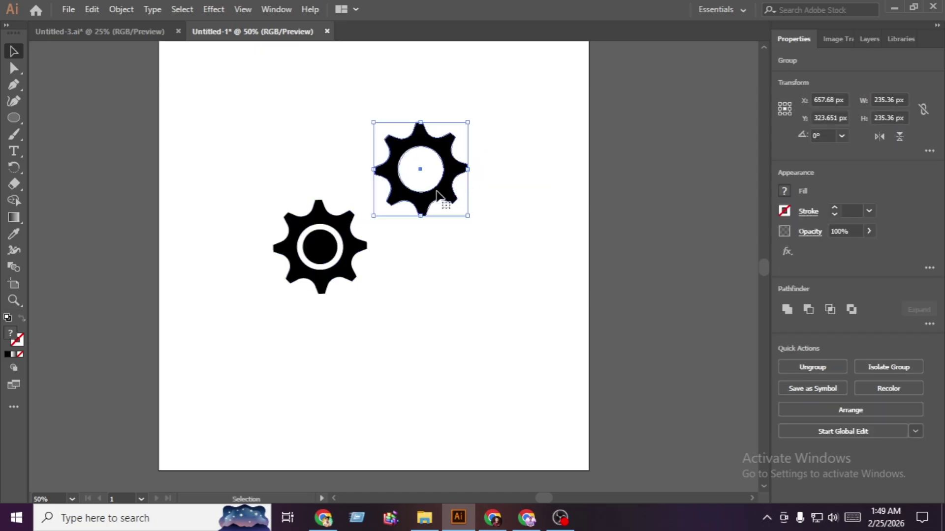
- Arrange three smaller copies of the plain gear around the ringed gear, one below the plain gear at about half size and two larger ones above
left_click_drag(447, 190, 413, 258)
left_click(469, 275)
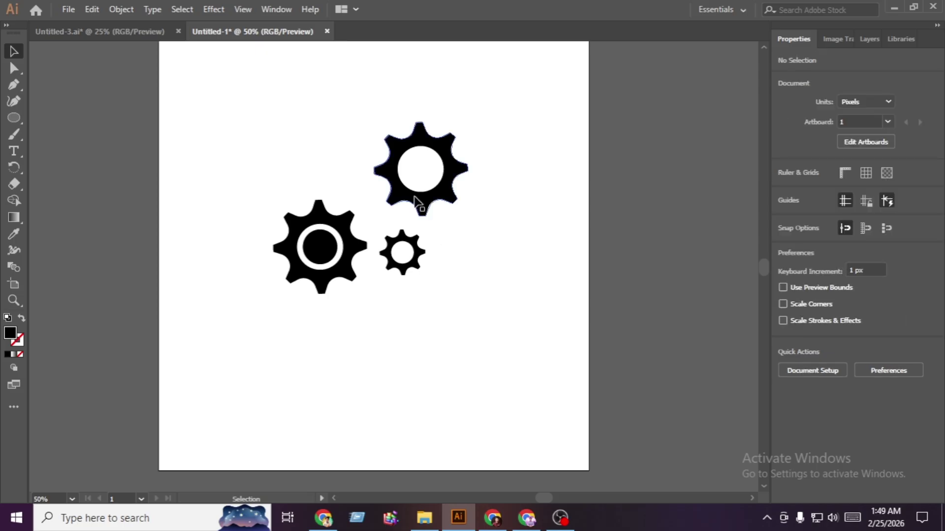
left_click_drag(407, 197, 372, 140)
left_click(526, 260)
left_click_drag(294, 169, 271, 163)
left_click_drag(342, 142, 336, 152)
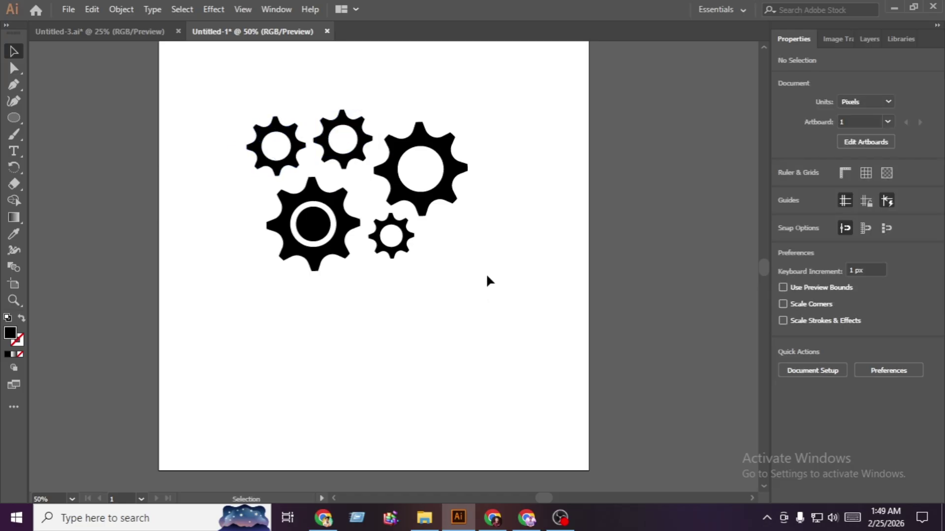
- Group all five gears and move the cluster across the artboard's right edge
left_click_drag(487, 275, 204, 77)
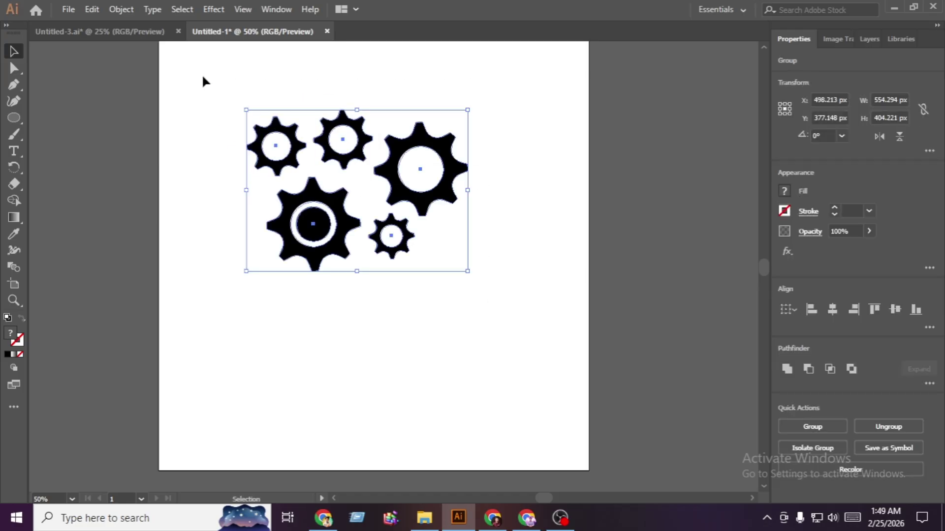
key("ctrl+g")
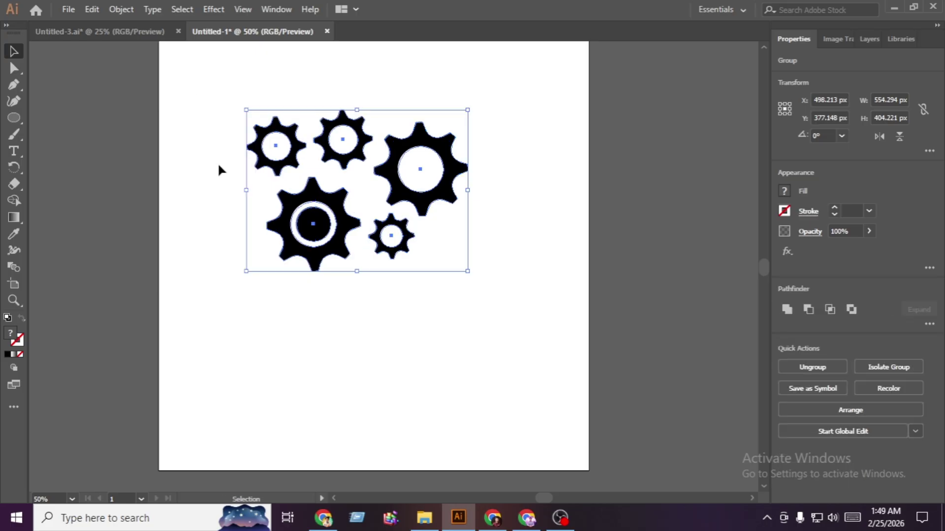
left_click_drag(306, 246, 589, 232)
left_click(564, 305)
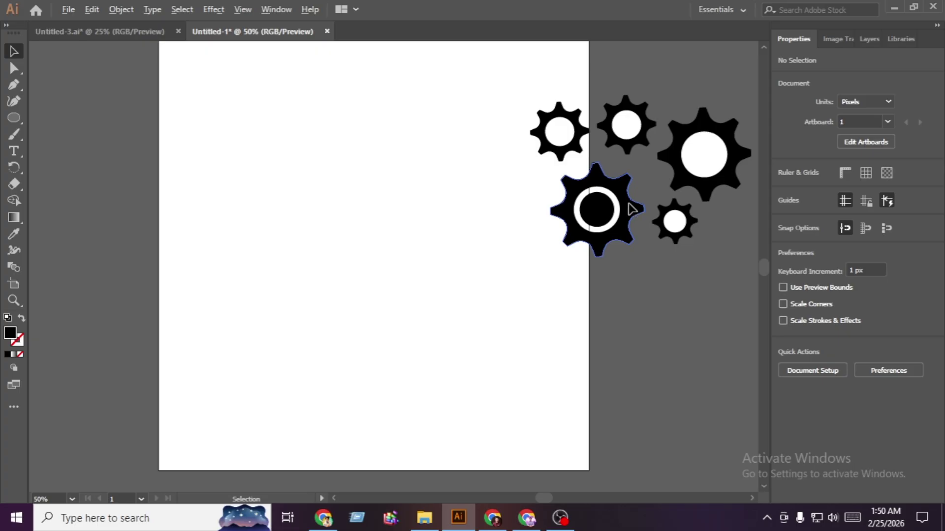
- Duplicate the gear cluster back onto the artboard and ungroup the copy, keeping only its two large gears
left_click_drag(568, 214, 305, 232)
right_click(305, 232)
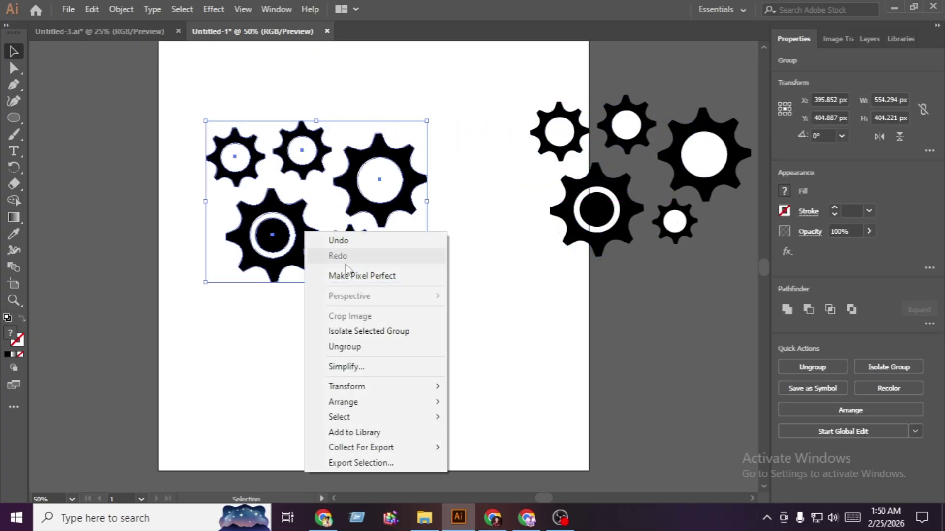
left_click(363, 350)
left_click(375, 299)
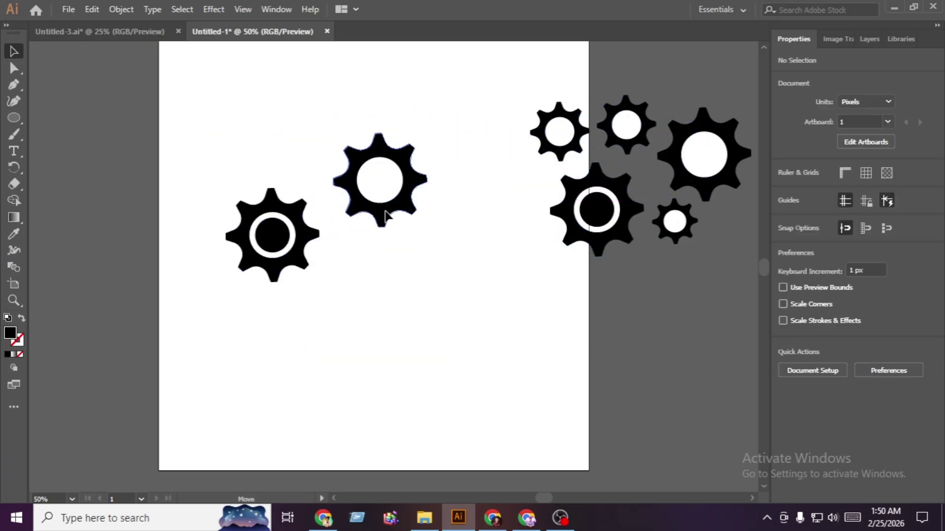
- Place the plain gear level with the ringed gear and add a duplicate of it above, between the two
left_click_drag(384, 207, 398, 261)
left_click_drag(418, 316, 215, 203)
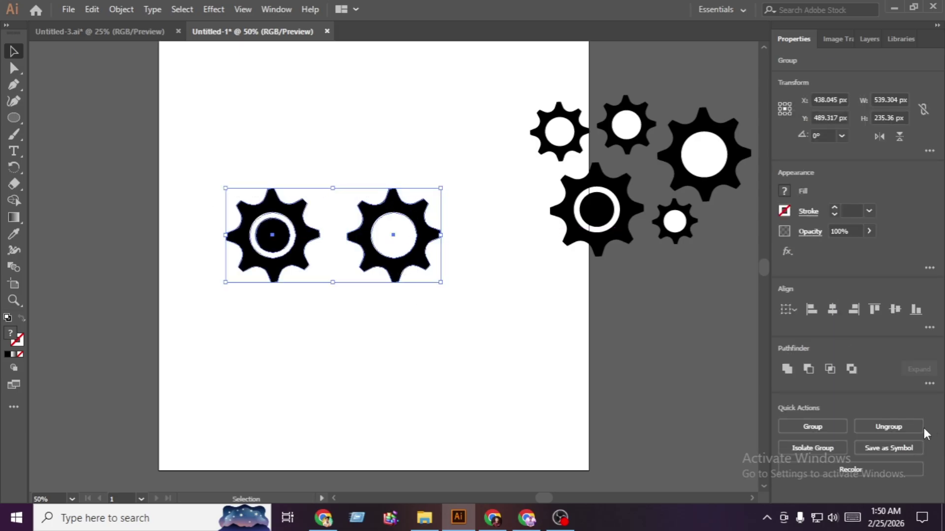
left_click(403, 318)
left_click_drag(383, 270, 321, 183)
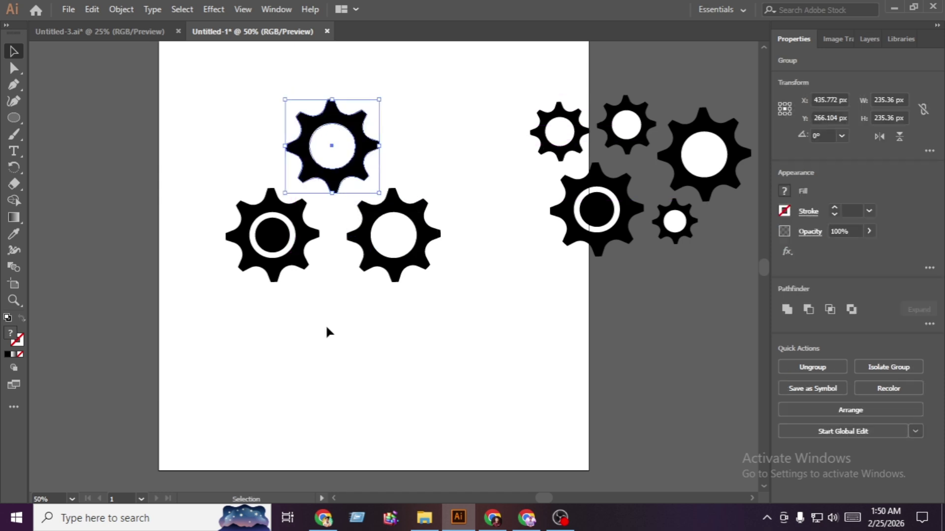
left_click(325, 327)
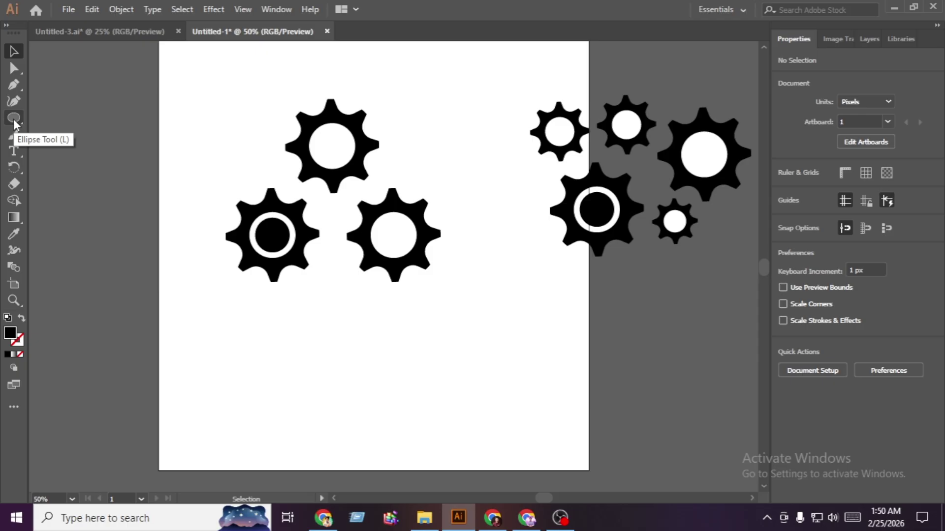
- Draw a small black circle from the center of the upper gear and select it together with that gear
left_click(14, 122)
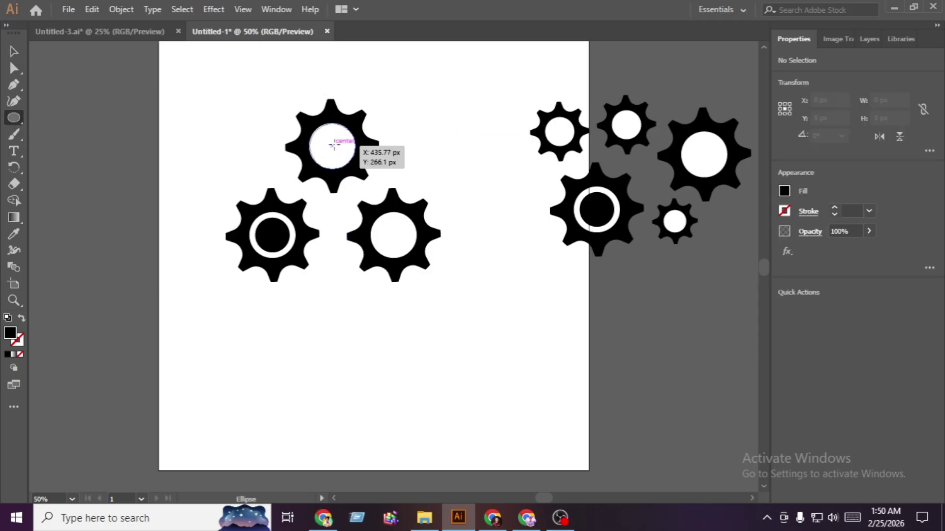
left_click_drag(332, 145, 337, 151)
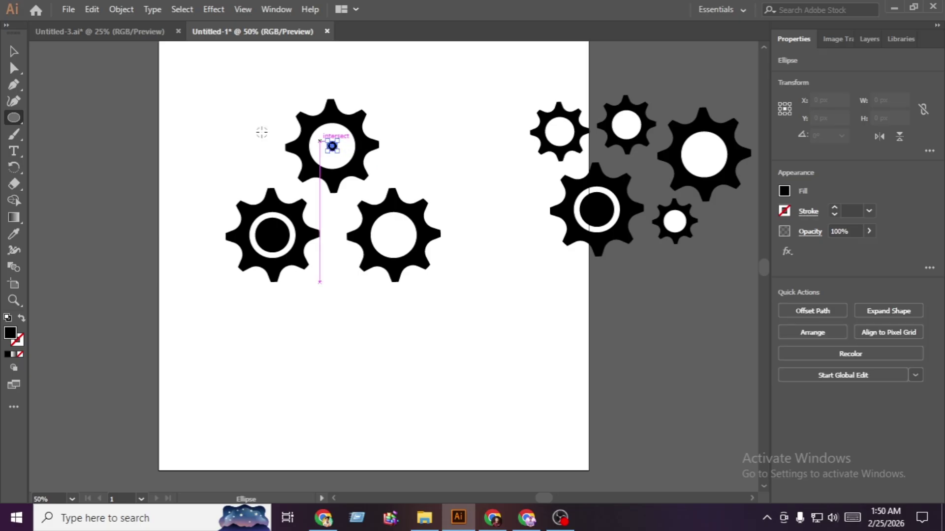
key("v")
left_click_drag(274, 93, 390, 190)
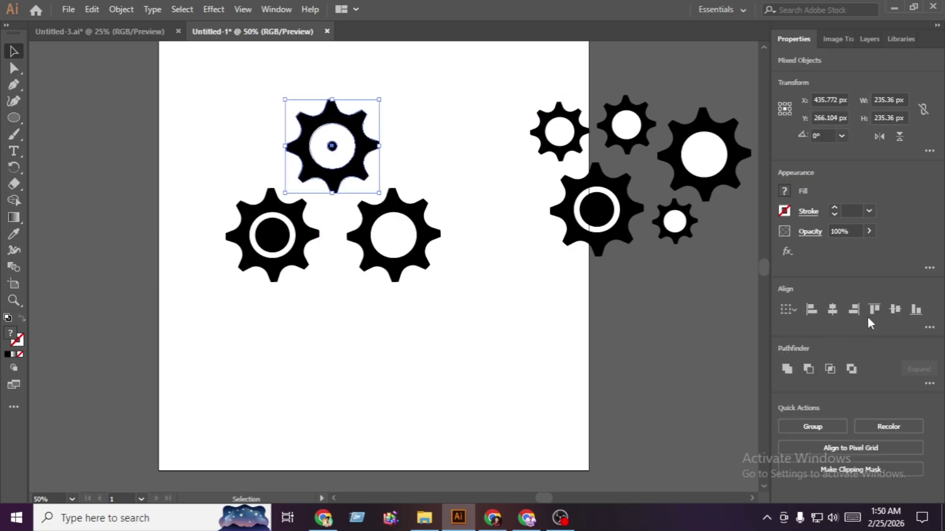
- Select the three-gear arrangement and duplicate it across the artboard's right edge, below the five-gear cluster
left_click(447, 333)
key("ctrl+a")
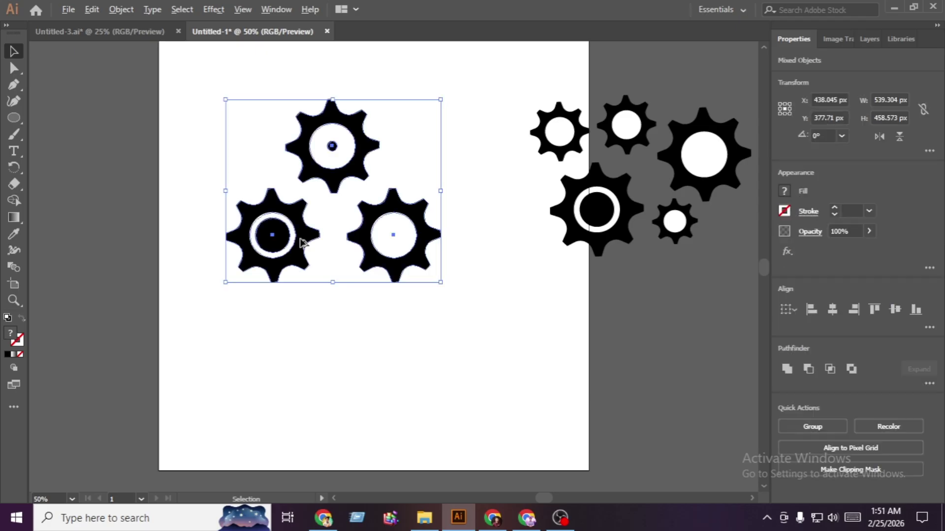
left_click_drag(302, 242, 618, 404)
left_click(422, 268)
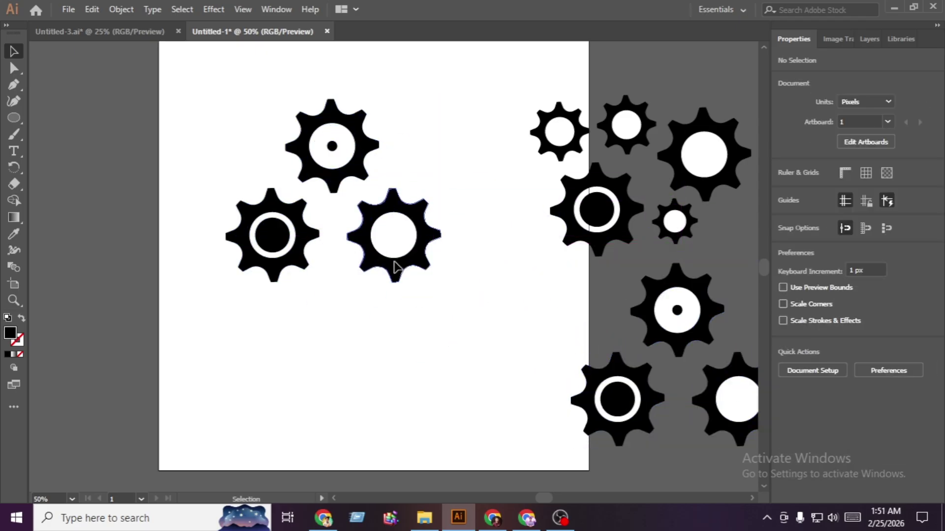
- Delete the plain gear and the upper dotted gear from the original arrangement, keeping only the ringed gear
left_click(397, 267)
key("Delete")
left_click(343, 185)
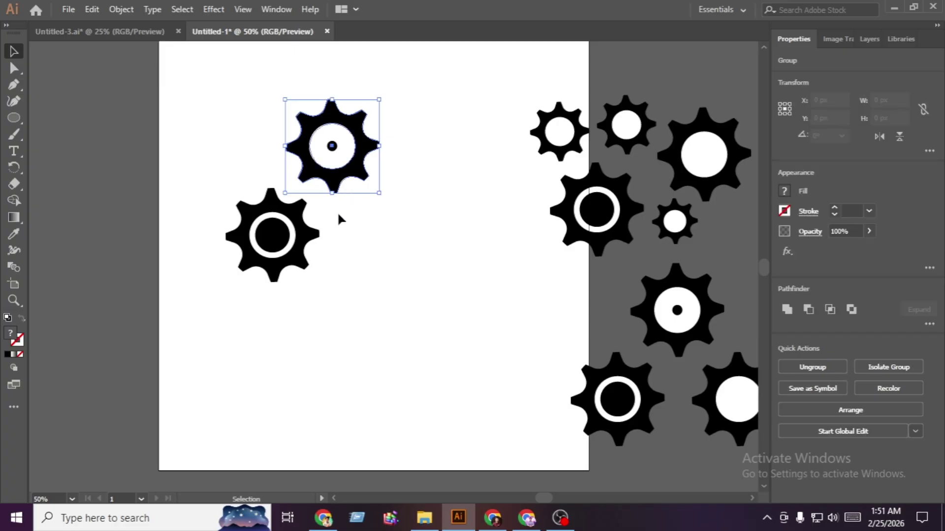
key("Delete")
- Shrink the ringed gear and place a larger copy about 261 px wide beside it, slightly higher
left_click(287, 252)
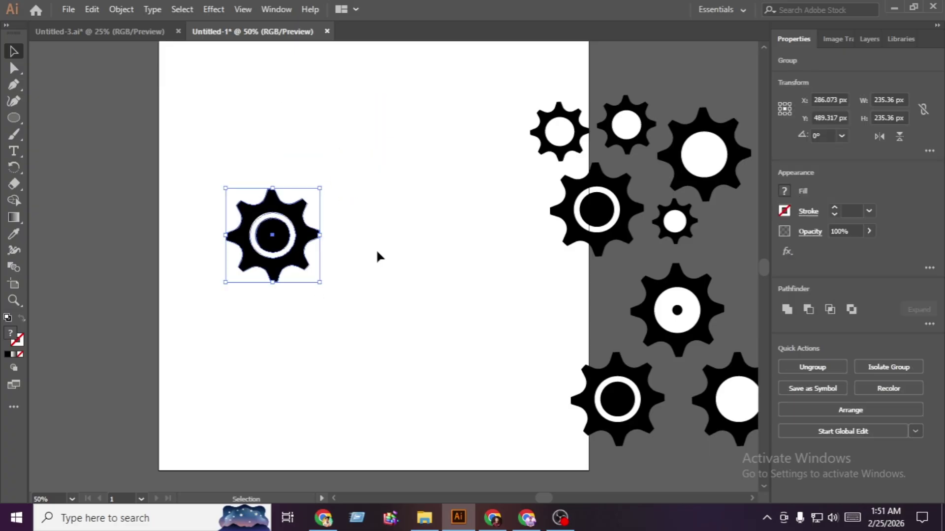
left_click_drag(320, 235, 411, 223)
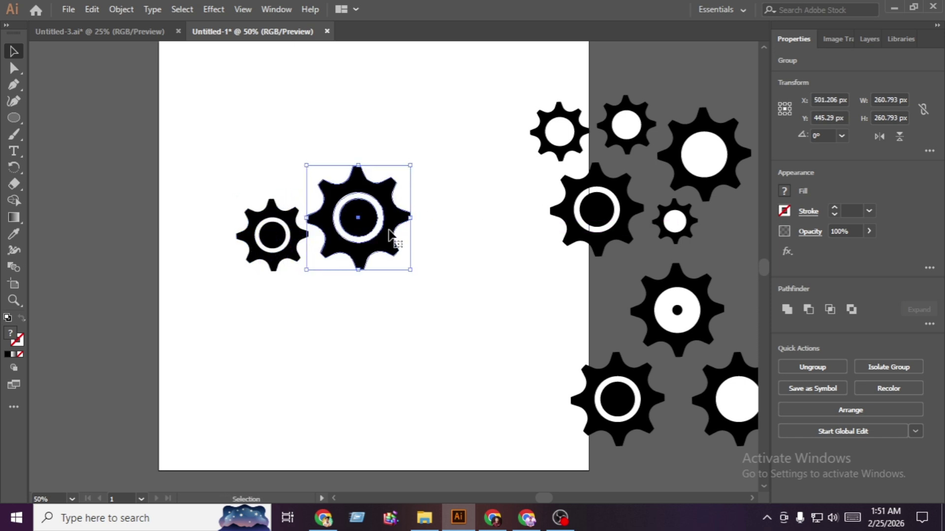
left_click(379, 288)
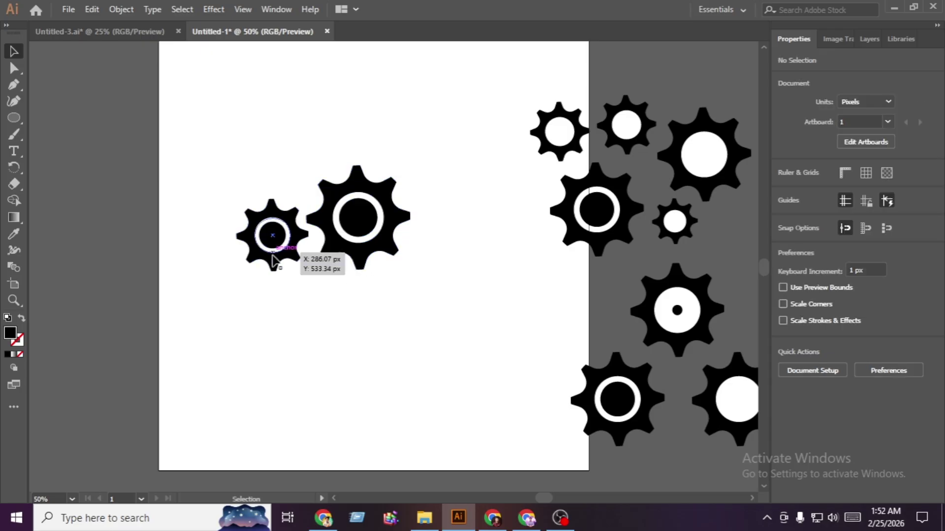
- Add two progressively smaller copies of the ringed gear above the pair and arrange the gears in an arc around the largest
left_click_drag(272, 265, 289, 160)
left_click_drag(327, 133, 372, 142)
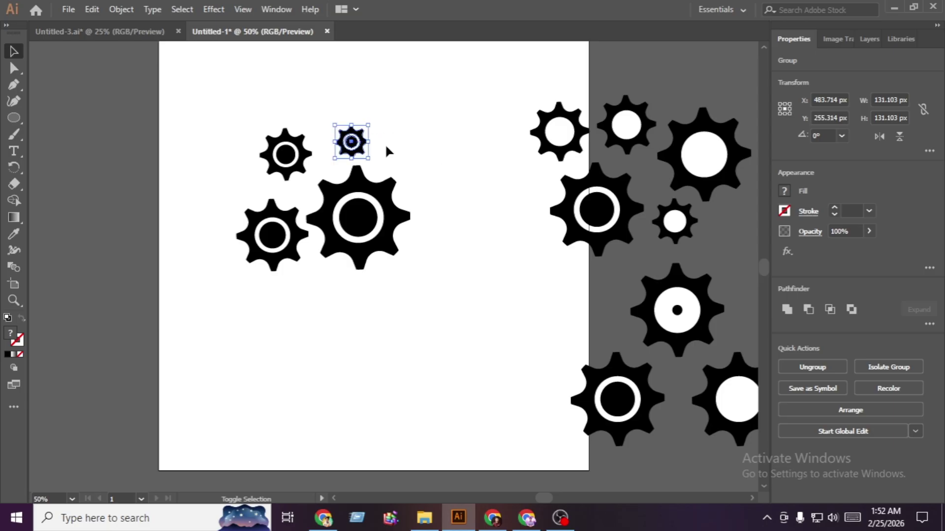
left_click(387, 143)
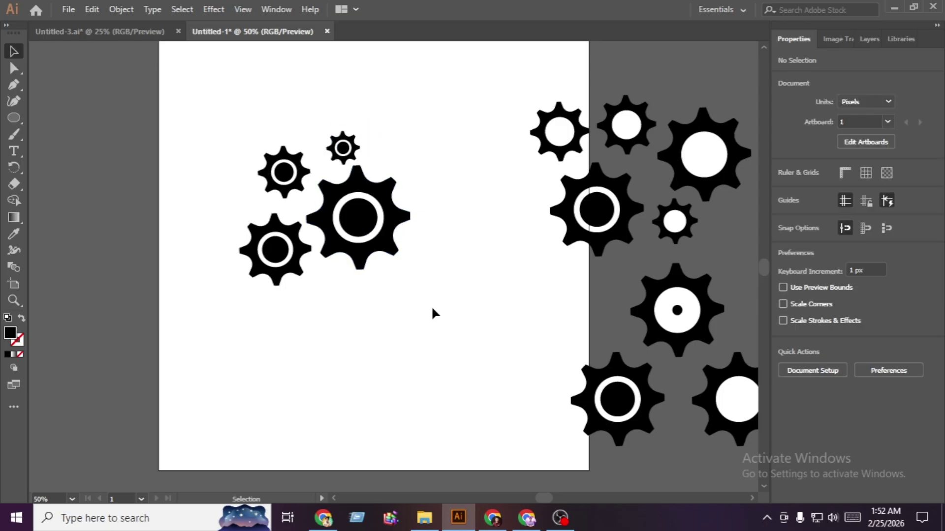
- Select the four ringed gears on the artboard and group them
left_click_drag(432, 308, 195, 102)
key("a")
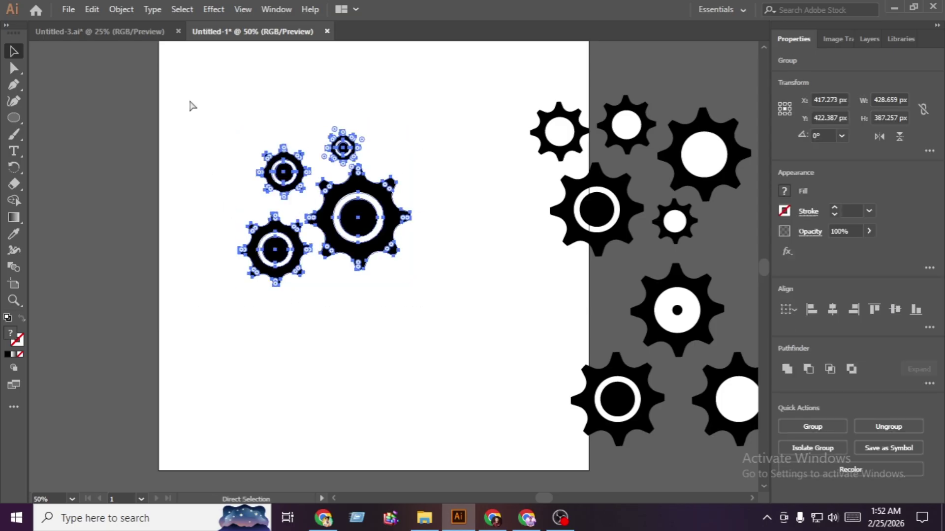
key("v")
left_click(133, 178)
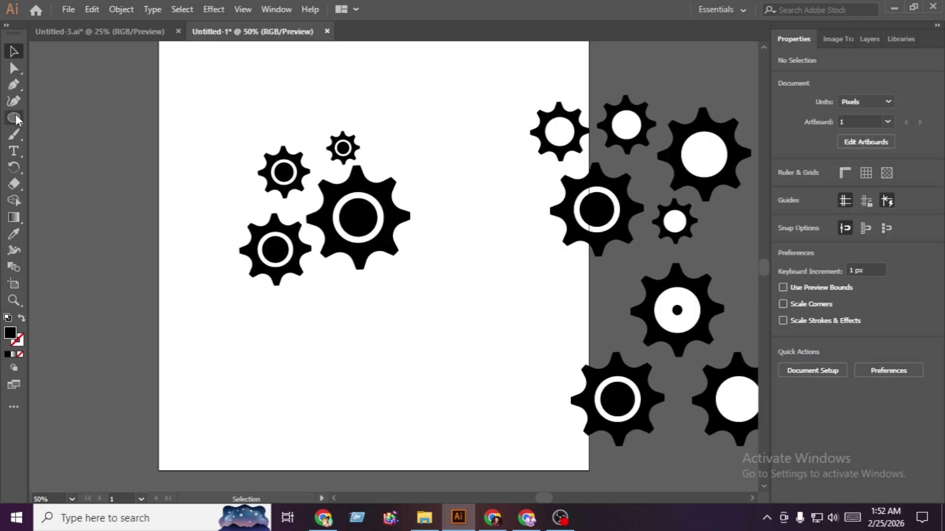
- Draw a square about 557 px wide around the gear cluster with no fill and a black 1 pt stroke
left_click_drag(16, 114, 93, 116)
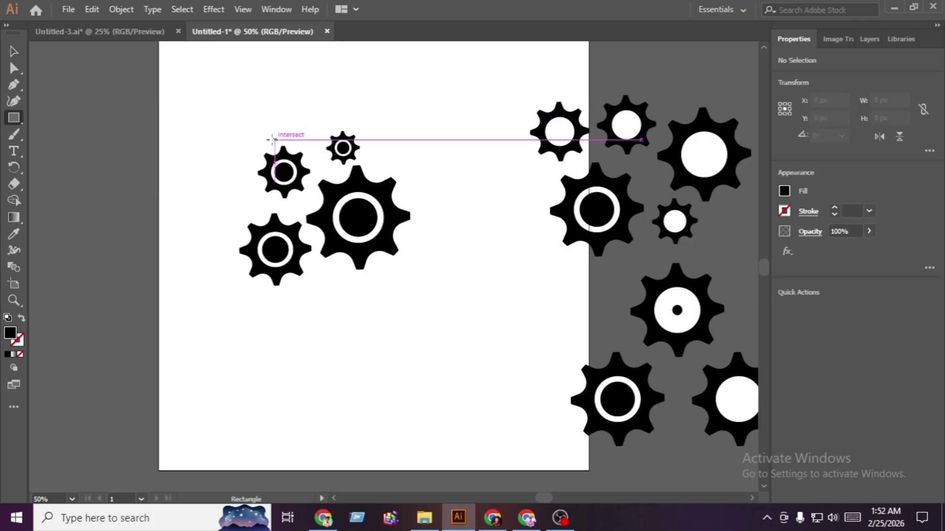
left_click_drag(205, 124, 427, 347)
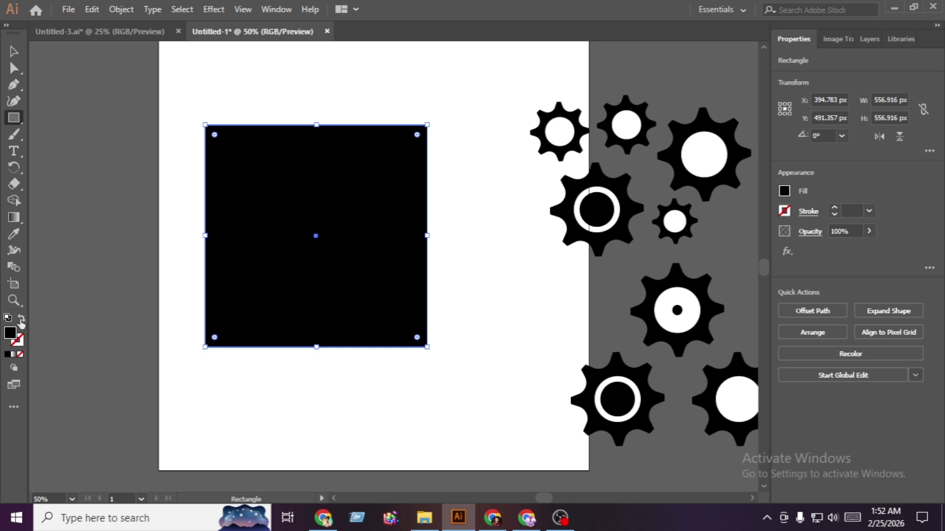
left_click(21, 318)
left_click(14, 51)
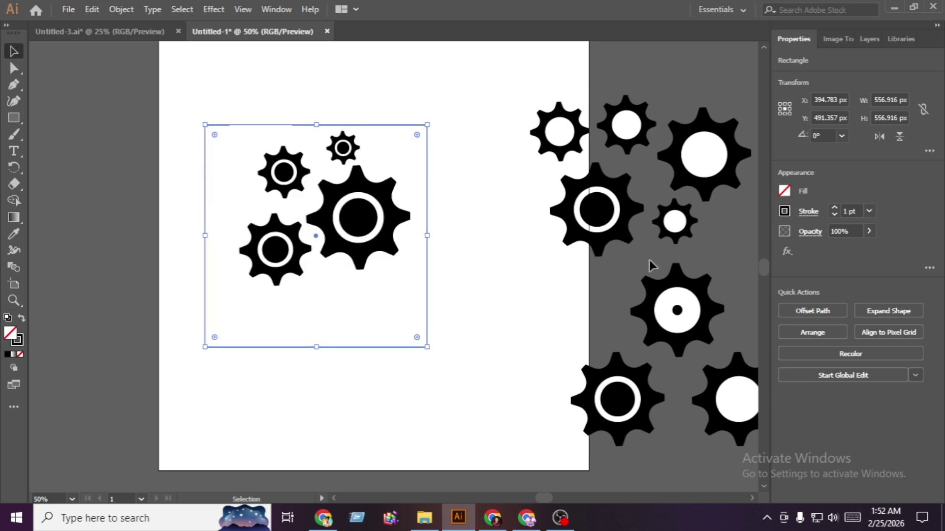
- Align the gear cluster and the square to each other's horizontal and vertical centers
left_click_drag(466, 345, 202, 106)
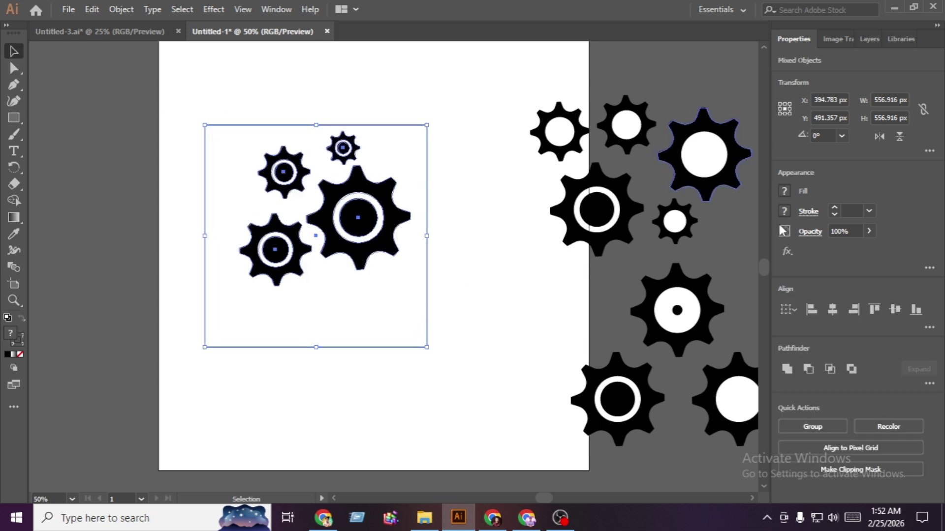
left_click(832, 309)
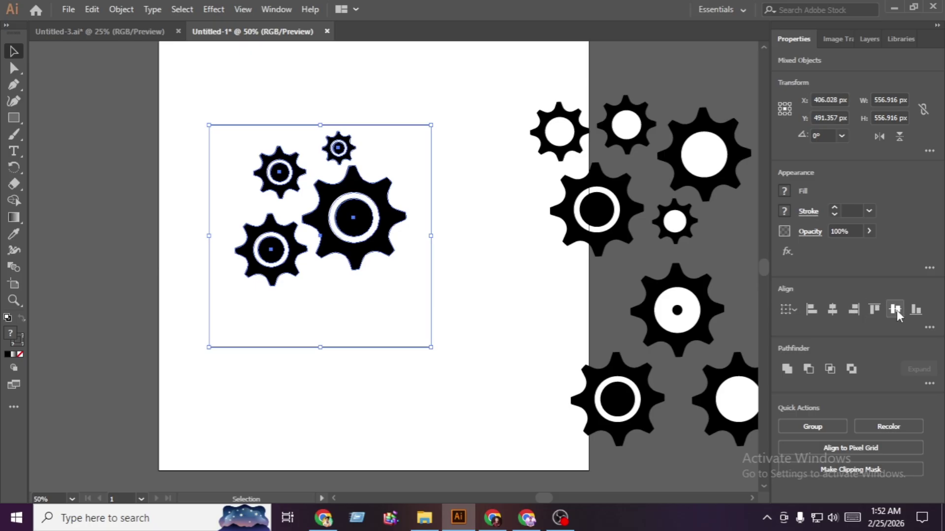
left_click(895, 309)
left_click(508, 307)
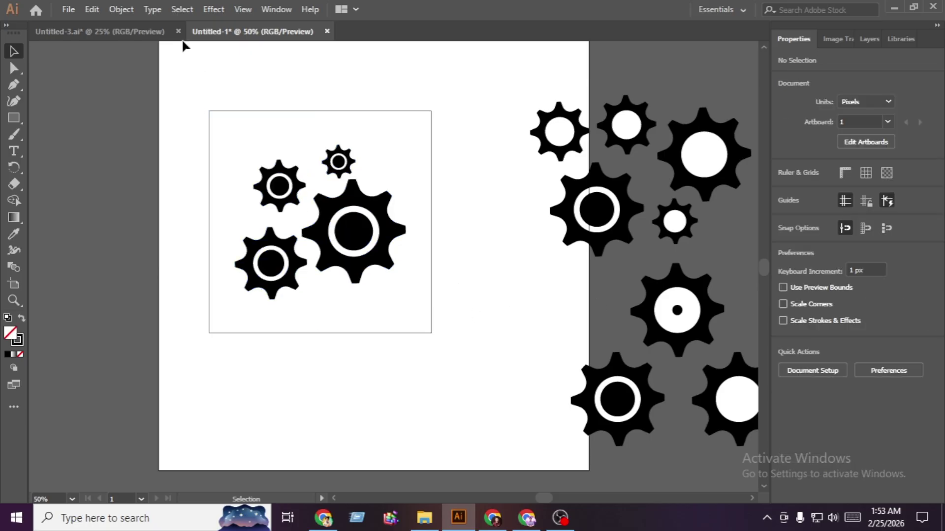
- Copy the square in place and scale the copy down around its center to form an inner frame line
left_click(208, 289)
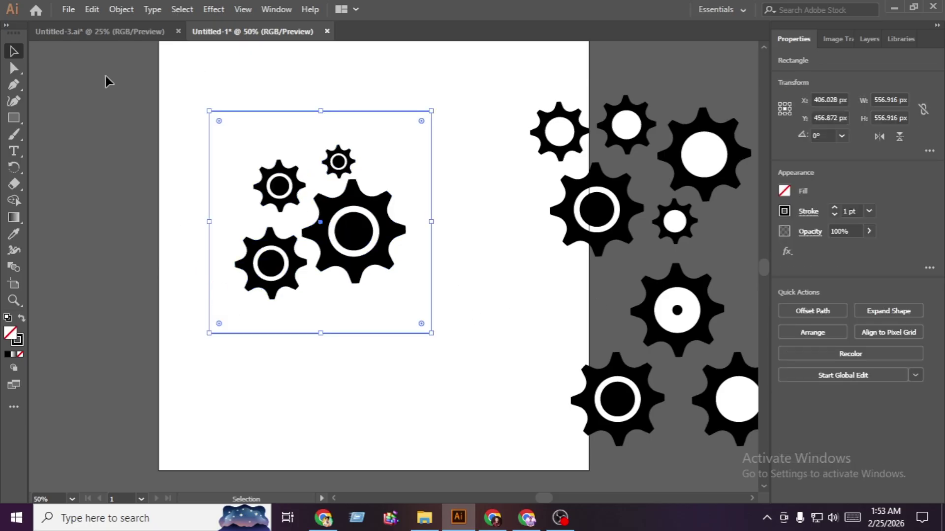
left_click(92, 10)
left_click(133, 76)
left_click(96, 9)
left_click(150, 106)
left_click_drag(432, 225, 419, 224)
left_click(434, 350)
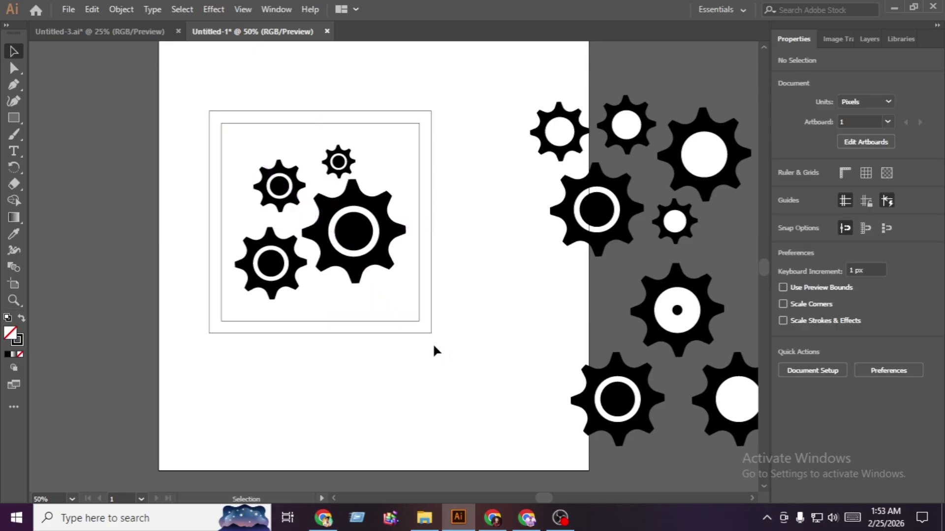
- Select both frame squares and enlarge them slightly together around their shared center
left_click_drag(396, 320, 392, 319)
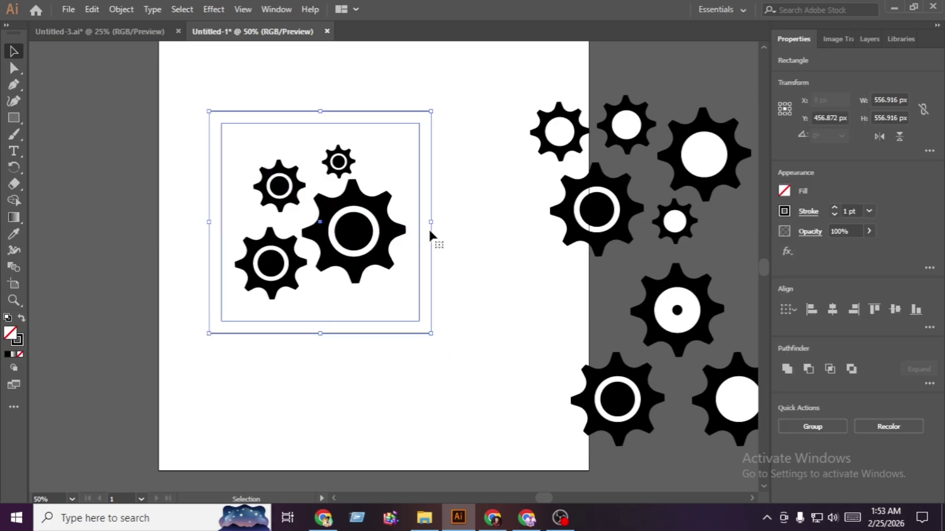
left_click_drag(432, 226, 440, 227)
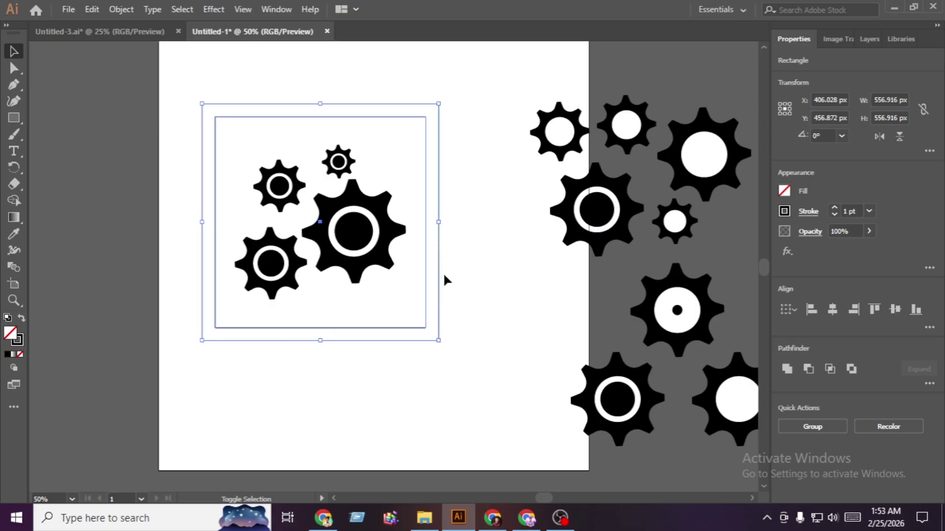
left_click(472, 270)
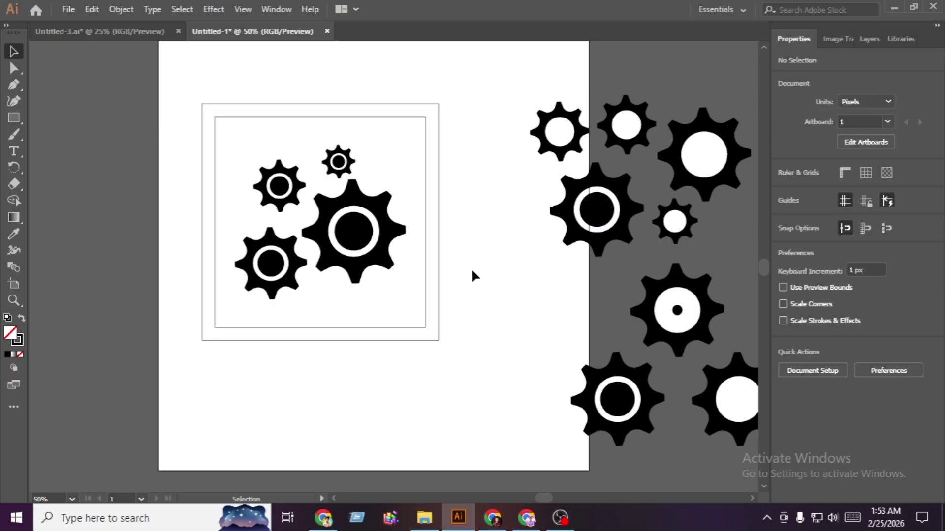
- Create a three-sided polygon with a 50 px radius beside the artboard and give it a black fill without stroke
left_click(13, 118)
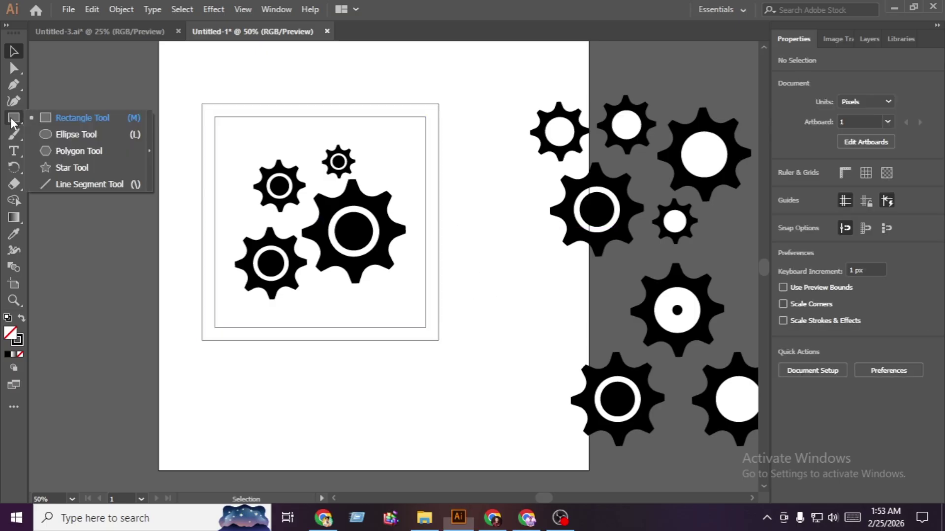
left_click(117, 151)
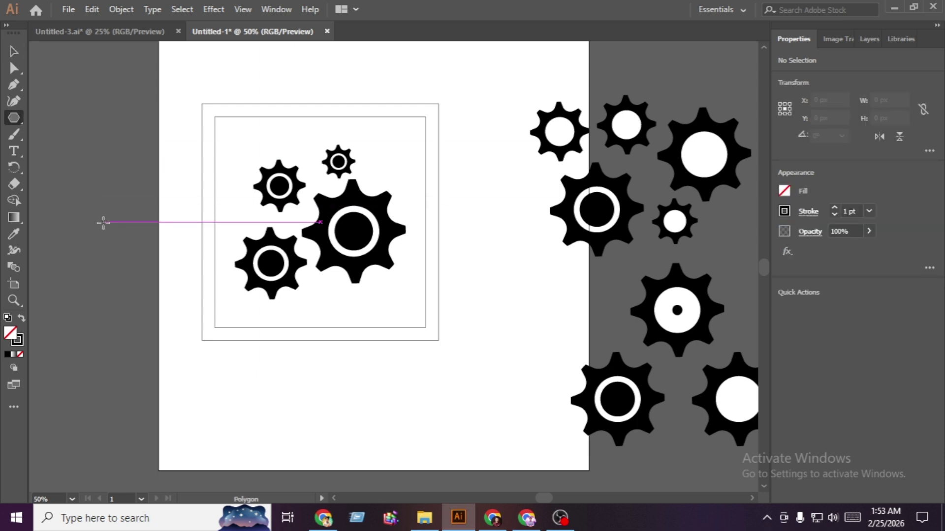
left_click(104, 223)
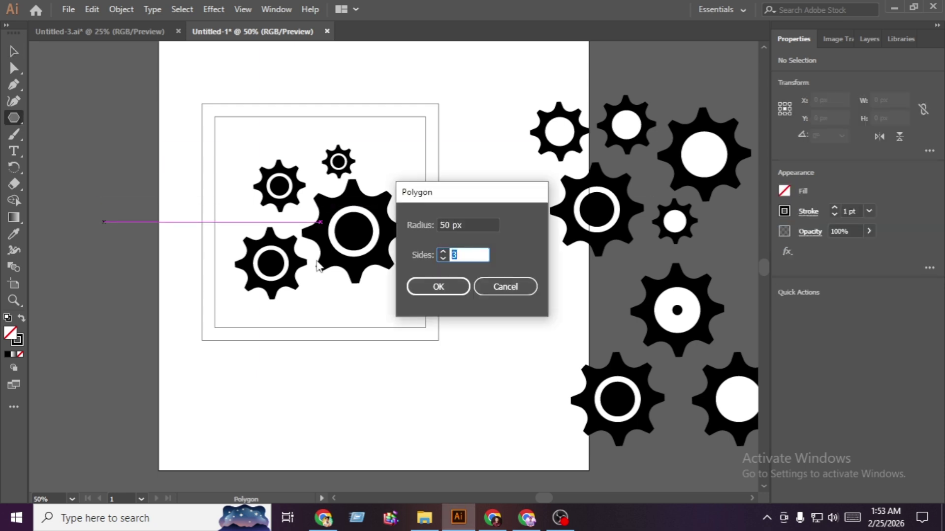
left_click(438, 287)
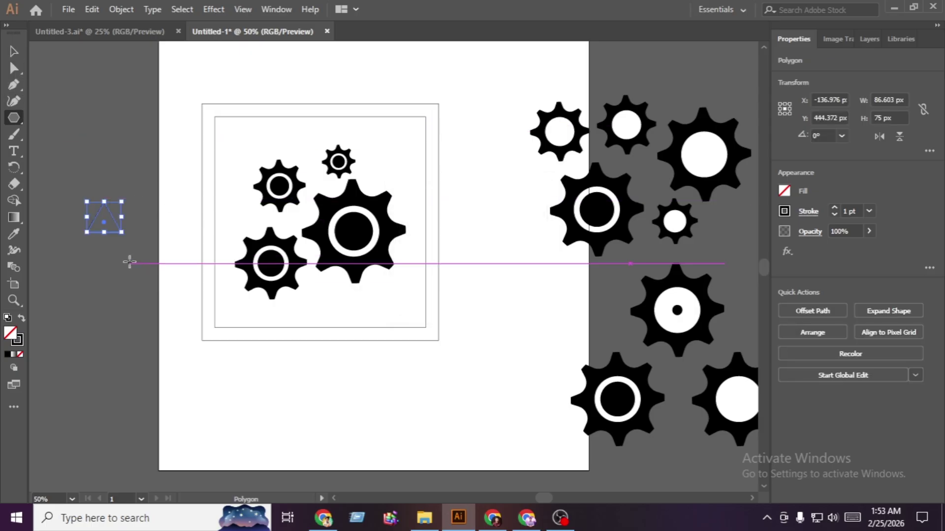
left_click(14, 50)
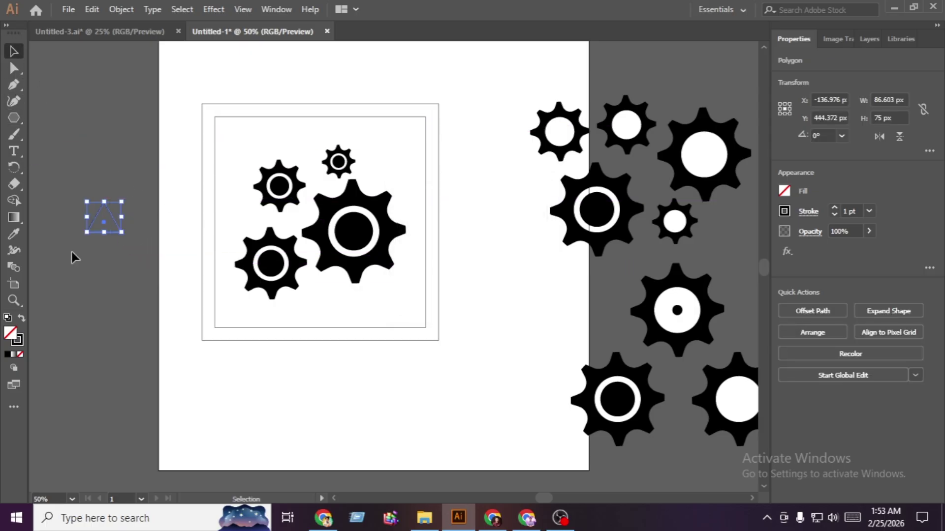
left_click(21, 318)
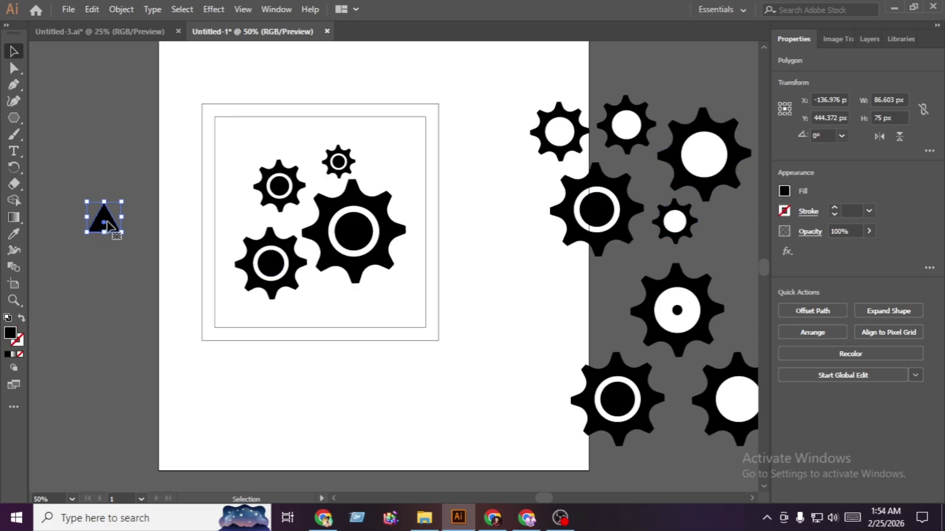
- Place the triangle pointing right on the frame's upper side and copy it, rotated to point clockwise, onto the other three sides
left_click_drag(108, 224, 320, 119)
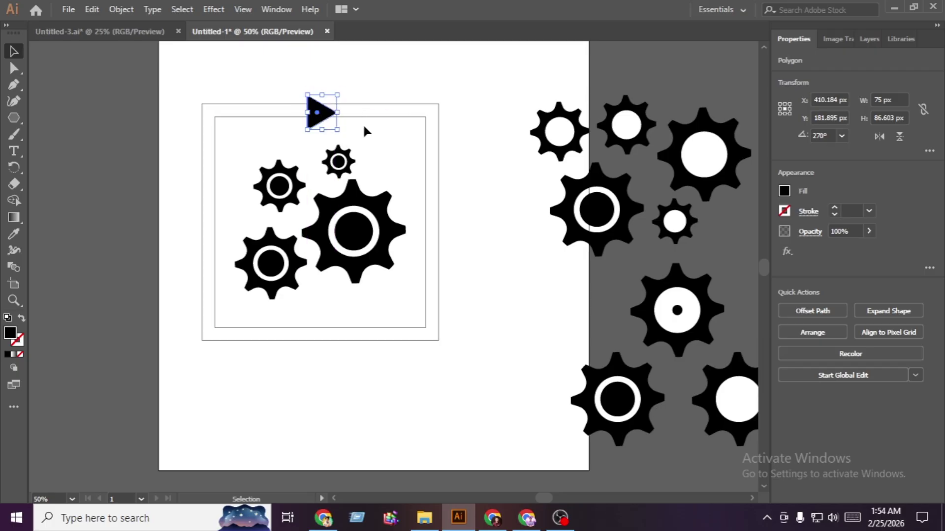
left_click(360, 79)
left_click_drag(318, 111, 318, 111)
left_click(394, 165)
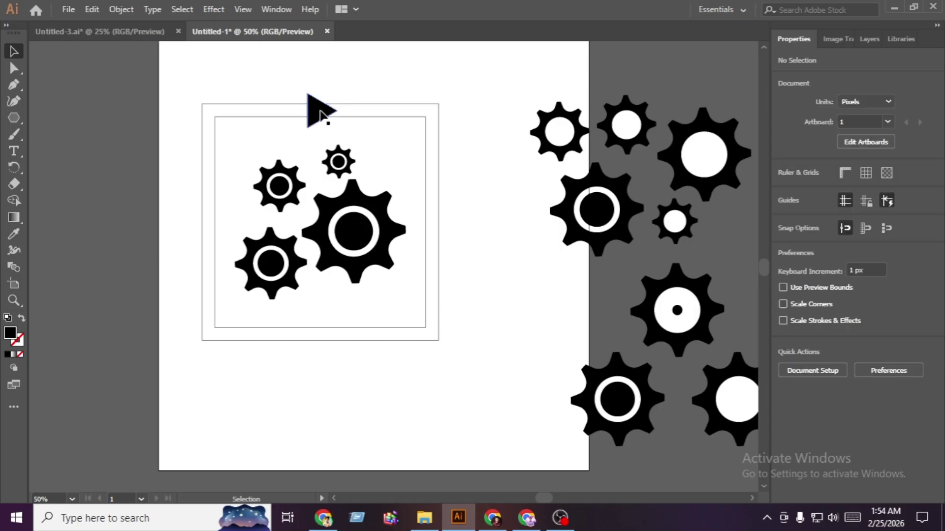
left_click_drag(319, 112, 409, 256)
left_click_drag(437, 215, 316, 338)
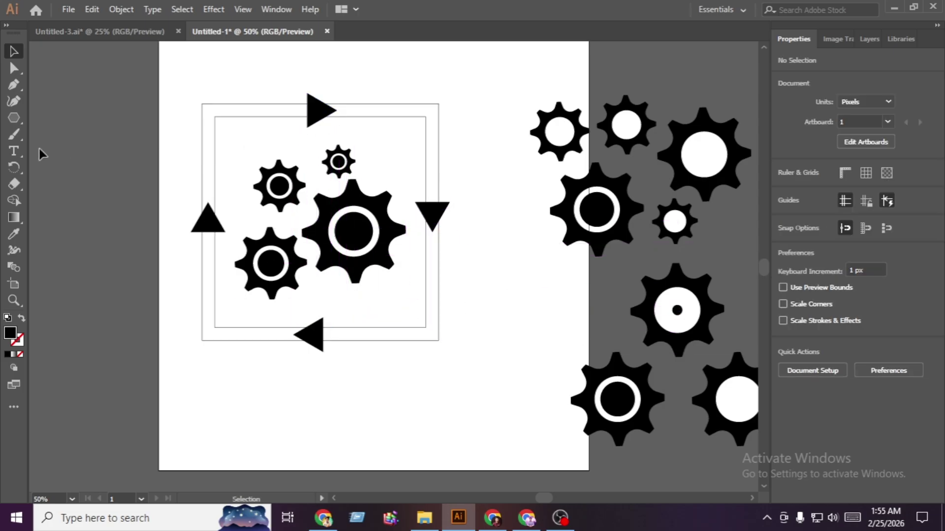
- Draw a black upright bar about 22 by 92 px across the frame's upper side, just ahead of the triangle
left_click_drag(15, 116, 58, 116)
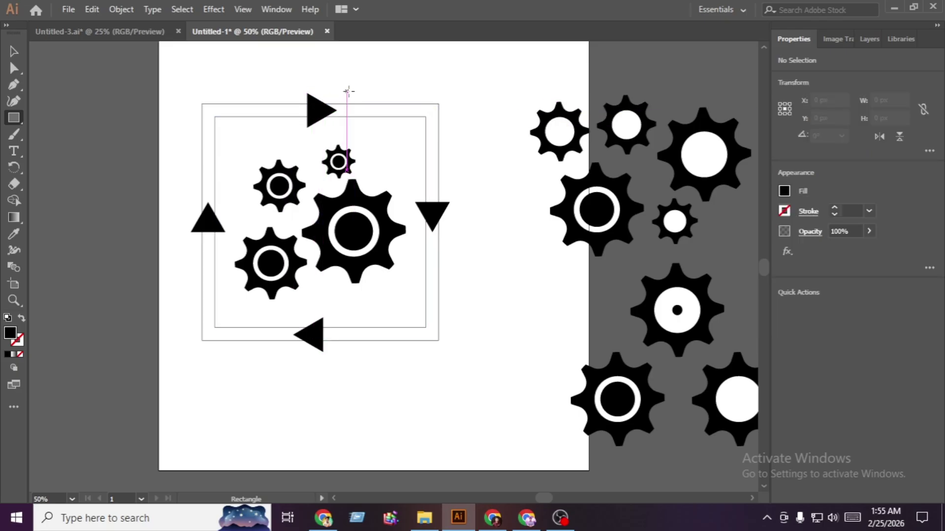
left_click_drag(347, 91, 355, 128)
left_click(13, 51)
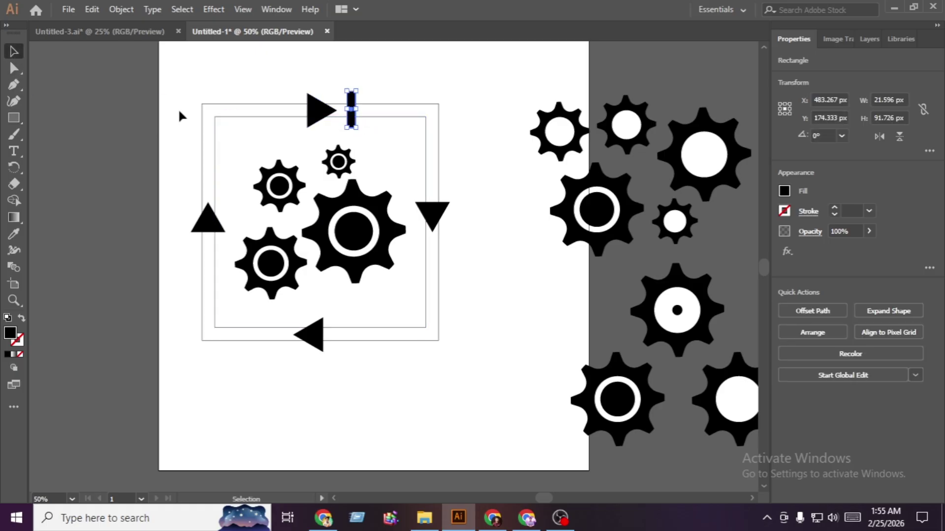
left_click(144, 115)
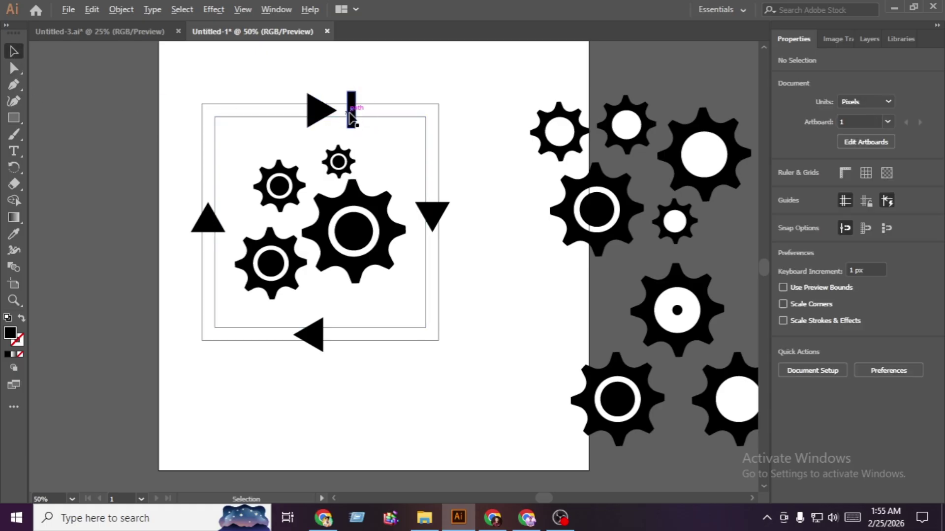
- Duplicate the bar ahead of the triangles on the other three sides, rotating each copy to cross its frame side
left_click_drag(350, 116, 435, 256)
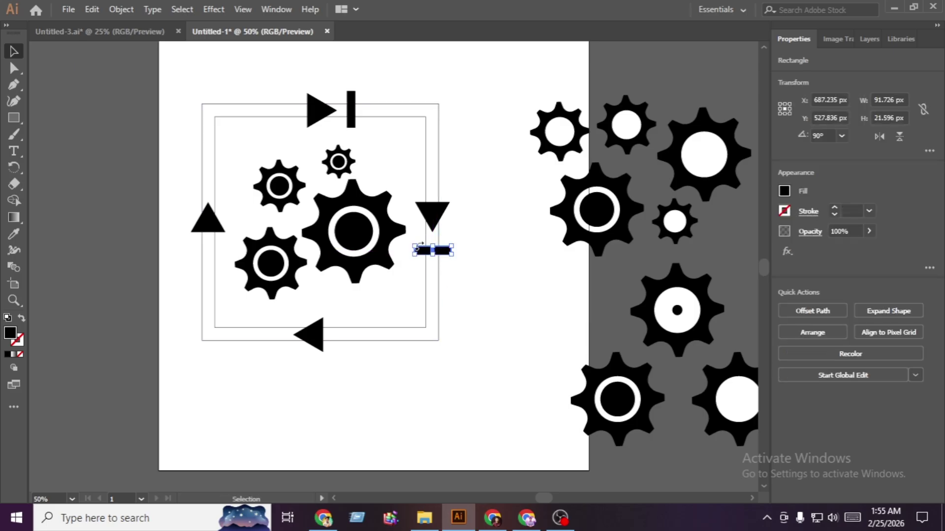
key("Up")
key("Up")
key("Up")
left_click(471, 263)
left_click_drag(433, 249, 275, 335)
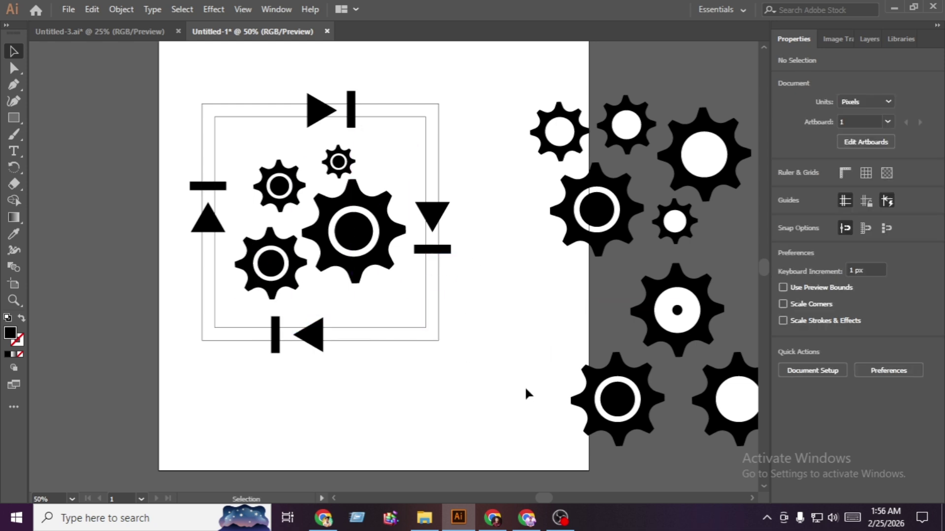
- Select the framed artwork and cut all four bars out of the square frame with the Shape Builder, leaving gaps ahead of the triangles
left_click_drag(465, 364, 168, 67)
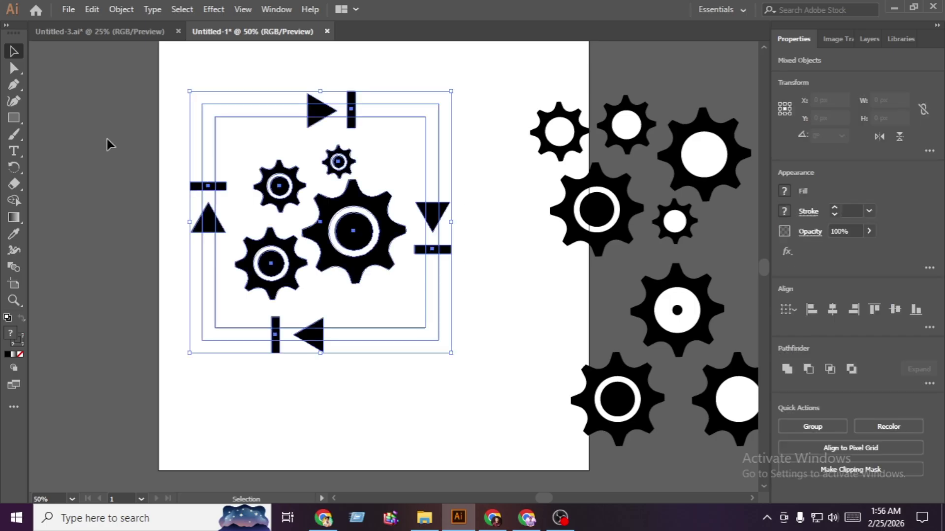
left_click(15, 201)
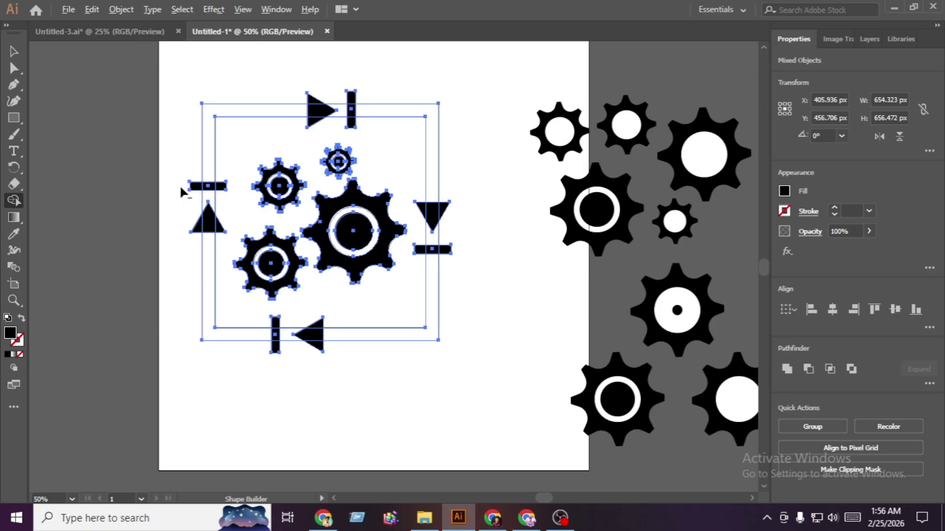
mouse_move(179, 185)
left_mouse_down()
mouse_move(233, 187)
mouse_move(208, 201)
left_mouse_up()
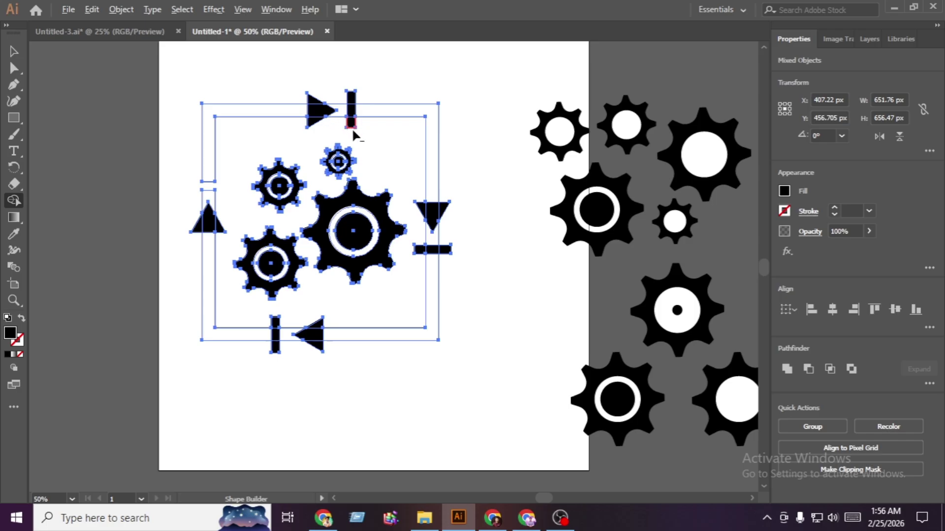
mouse_move(350, 99)
left_mouse_down()
mouse_move(491, 173)
mouse_move(468, 208)
left_mouse_up()
left_click_drag(431, 249, 426, 231)
mouse_move(275, 340)
left_mouse_down()
mouse_move(340, 337)
mouse_move(315, 332)
left_mouse_up()
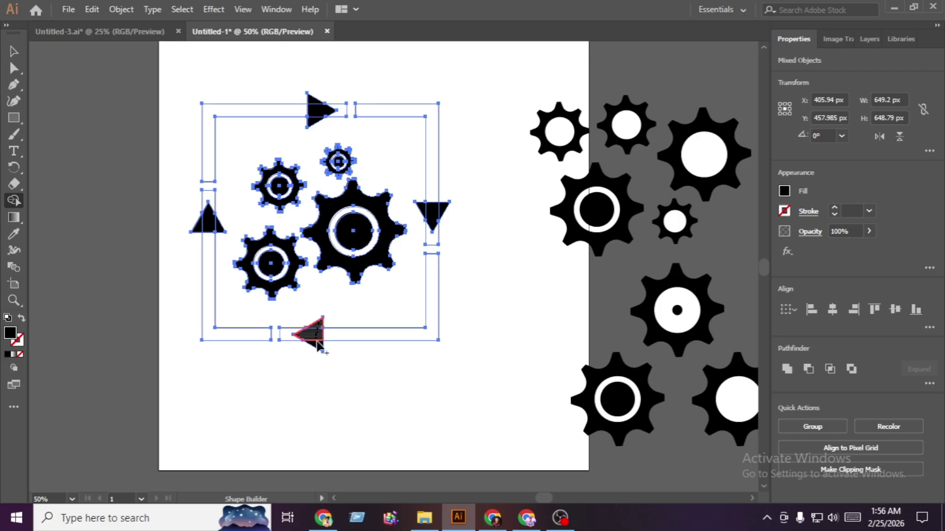
- Merge each frame segment with its triangle using the Shape Builder to form four solid black clockwise arrows
left_click_drag(319, 345, 432, 256)
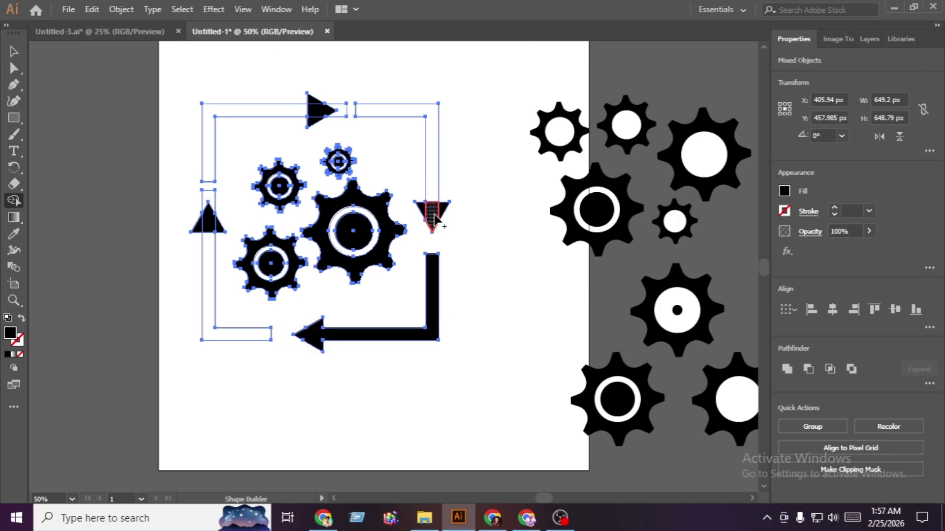
mouse_move(443, 216)
left_mouse_down()
mouse_move(421, 208)
mouse_move(434, 185)
mouse_move(338, 96)
mouse_move(327, 109)
mouse_move(288, 109)
mouse_move(315, 102)
mouse_move(311, 125)
left_mouse_up()
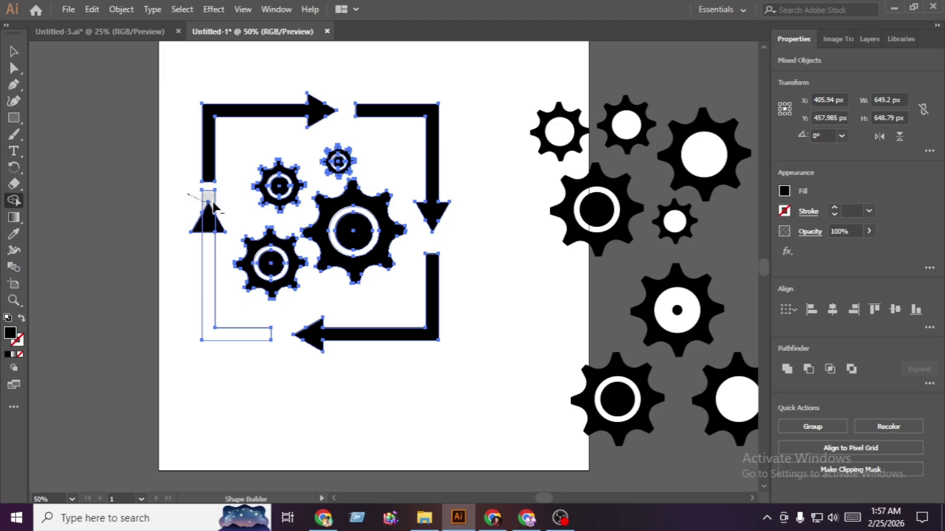
mouse_move(209, 219)
left_mouse_down()
mouse_move(210, 276)
mouse_move(209, 234)
mouse_move(229, 221)
mouse_move(196, 274)
left_mouse_up()
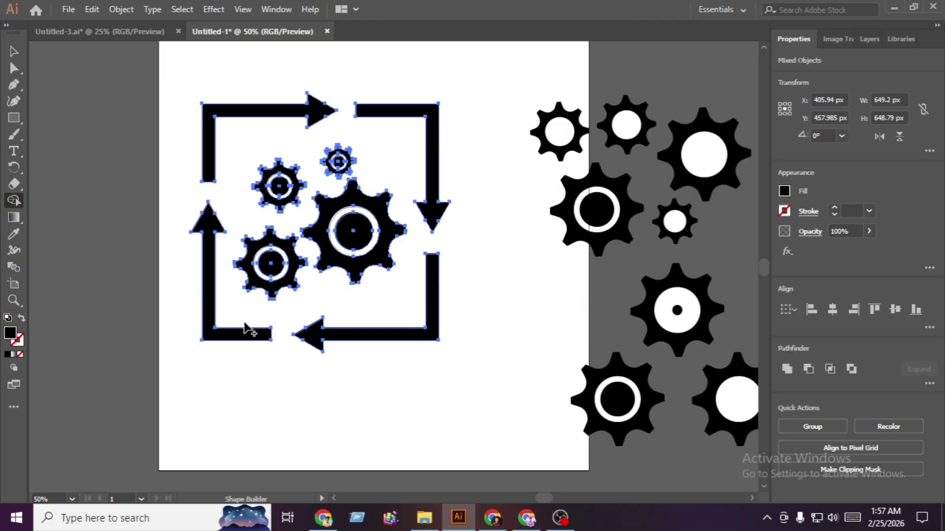
key("v")
left_click(273, 361)
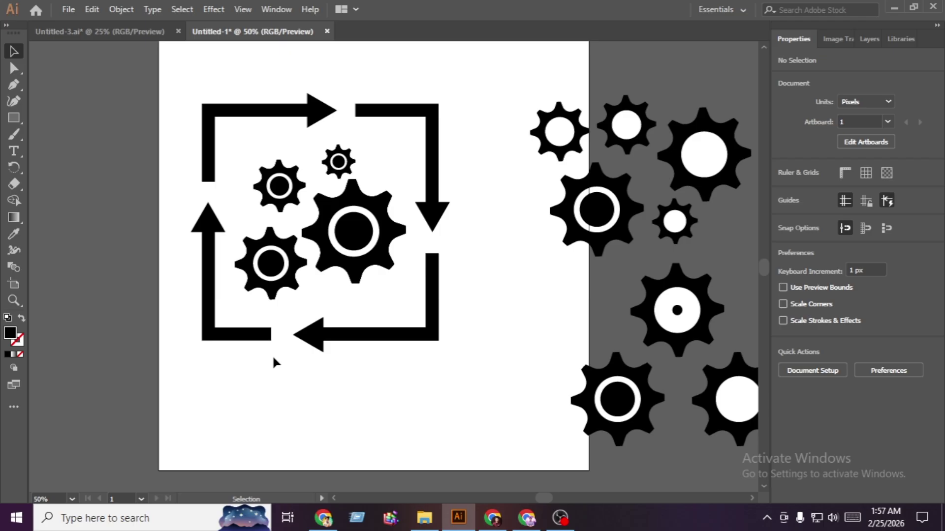
- Group the arrow frame with its gears, scale it proportionally to about 375 px wide and move it off the artboard's left edge
left_click_drag(477, 382, 117, 75)
key("ctrl+g")
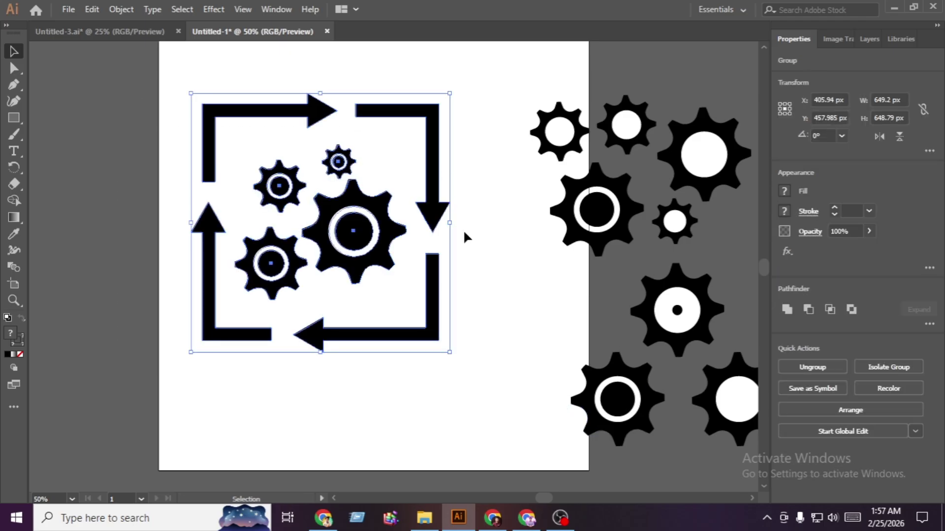
left_click_drag(449, 222, 395, 225)
left_click_drag(335, 244, 131, 208)
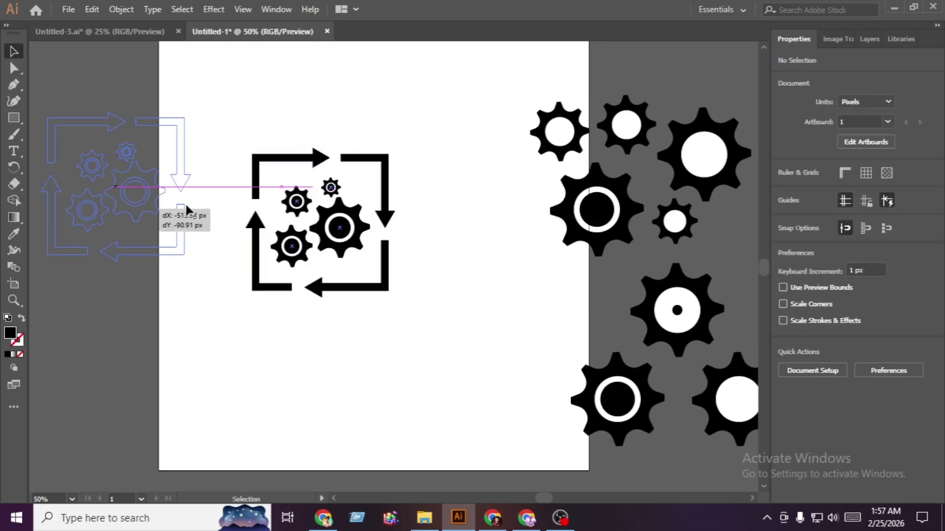
left_click_drag(189, 210, 189, 210)
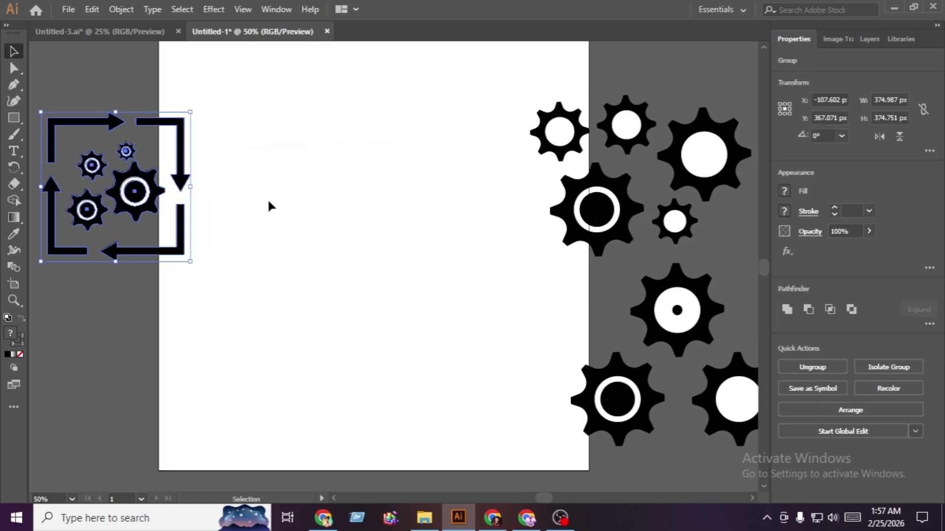
left_click(288, 142)
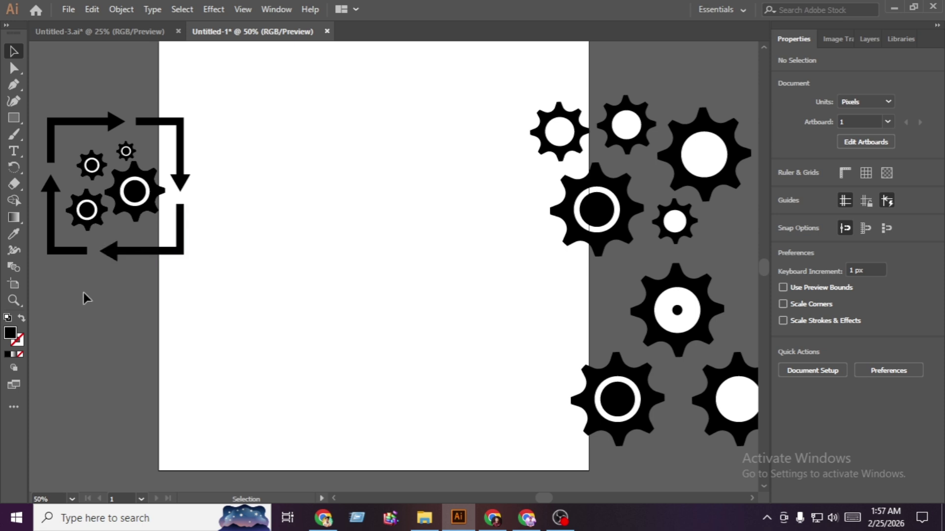
- Place a copy of the black gear with the white ring and solid centre near the middle of the artboard
left_click_drag(577, 226, 340, 297)
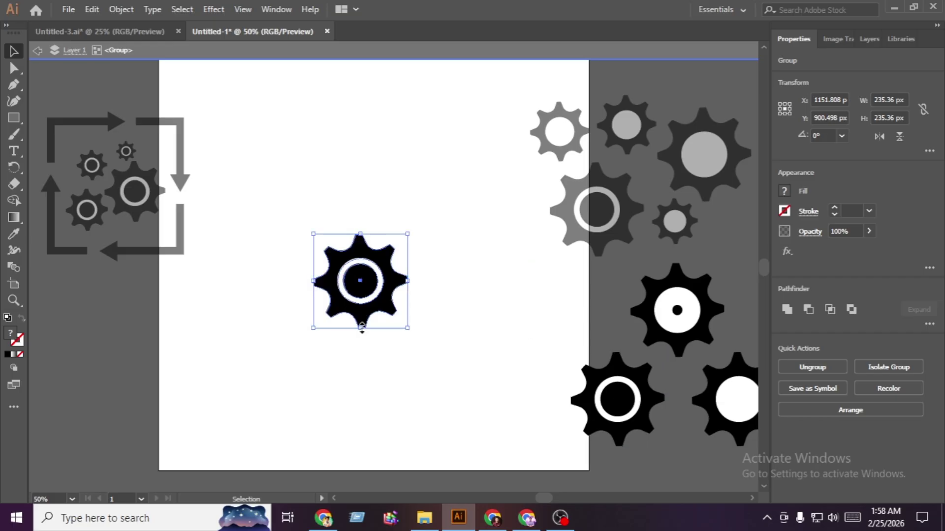
left_click(418, 359)
left_click_drag(418, 363, 398, 372)
left_click_drag(344, 298, 350, 294)
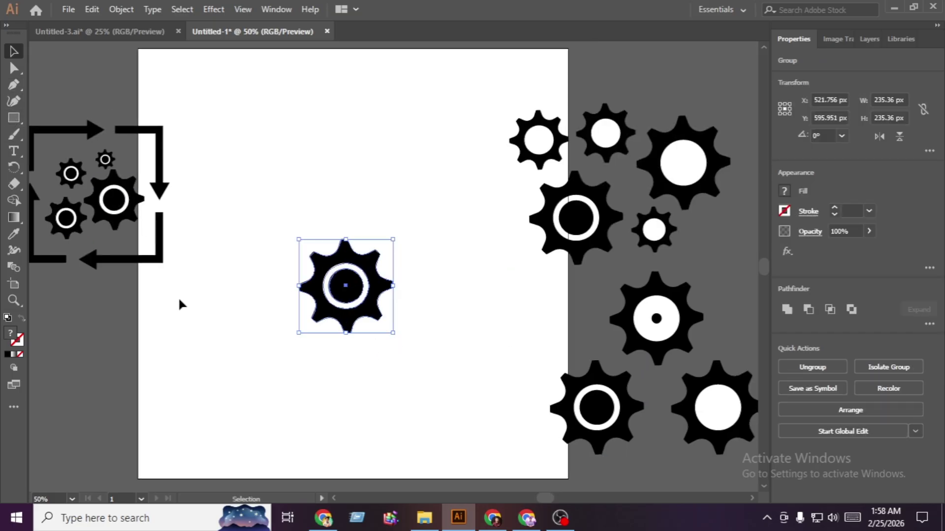
- Draw a circle about 352 px in diameter centred on the gear, with a black 1 pt stroke and no fill
left_click(43, 152)
left_click_drag(14, 118, 47, 129)
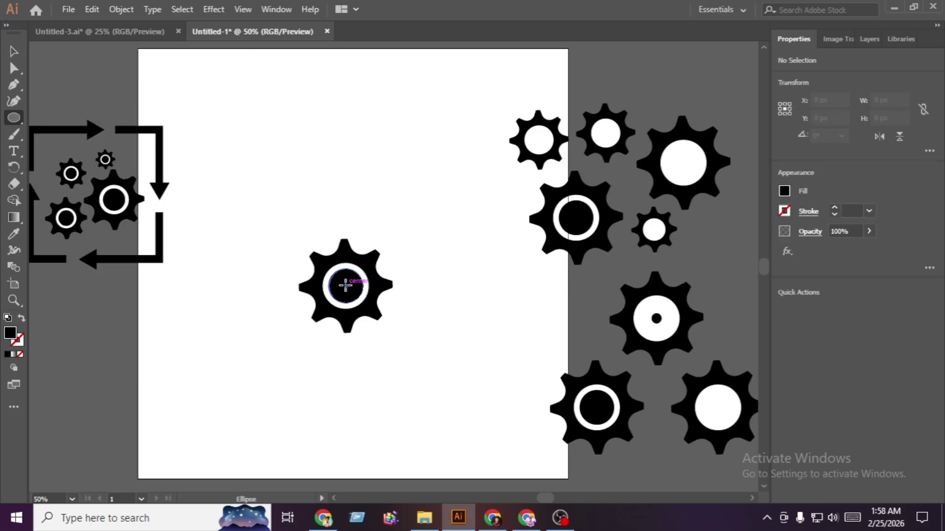
left_click_drag(345, 286, 417, 323)
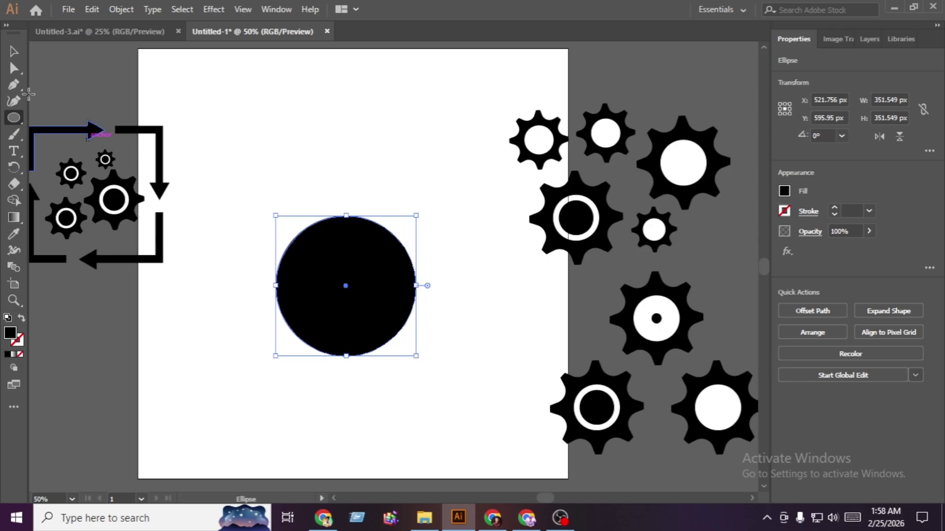
left_click(14, 51)
left_click(22, 319)
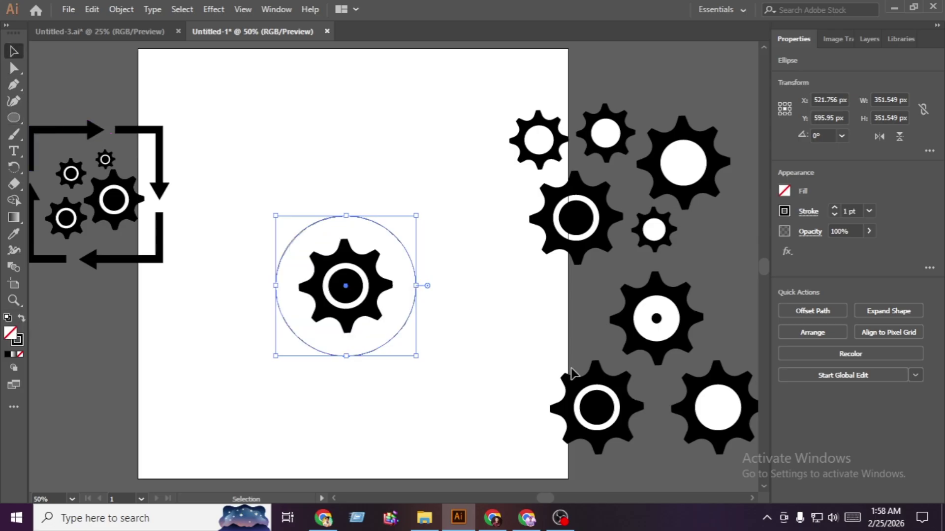
- Add a copy of the circle in front and enlarge it from its centre to about 397 px in diameter
left_click(92, 9)
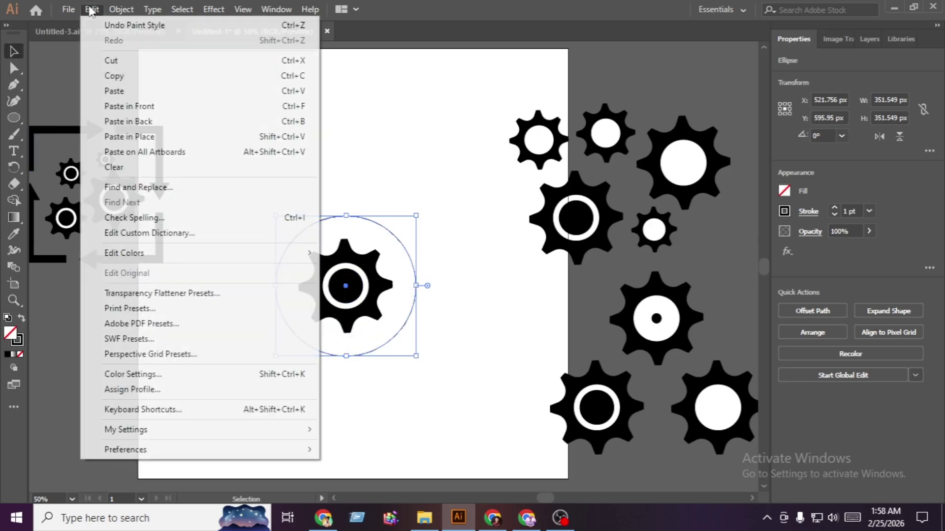
key("Escape")
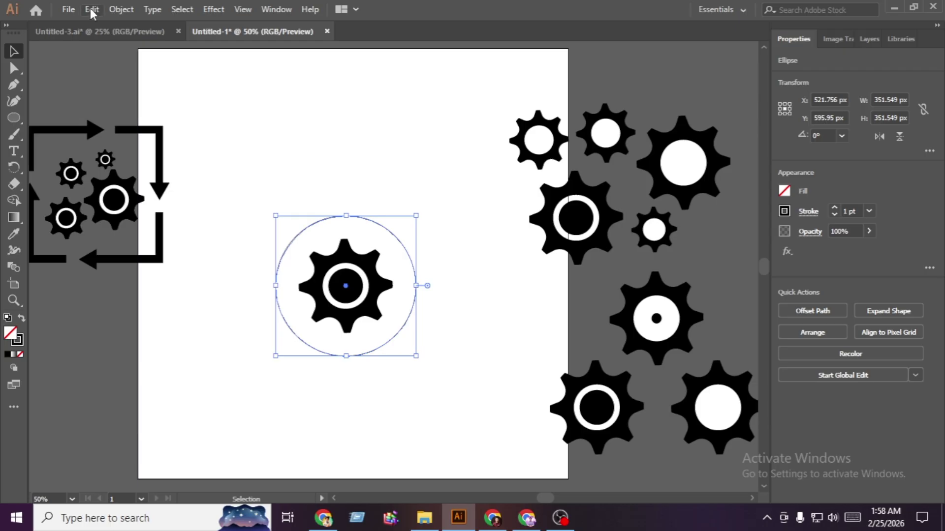
left_click(92, 10)
left_click(140, 104)
left_click_drag(417, 288, 425, 292)
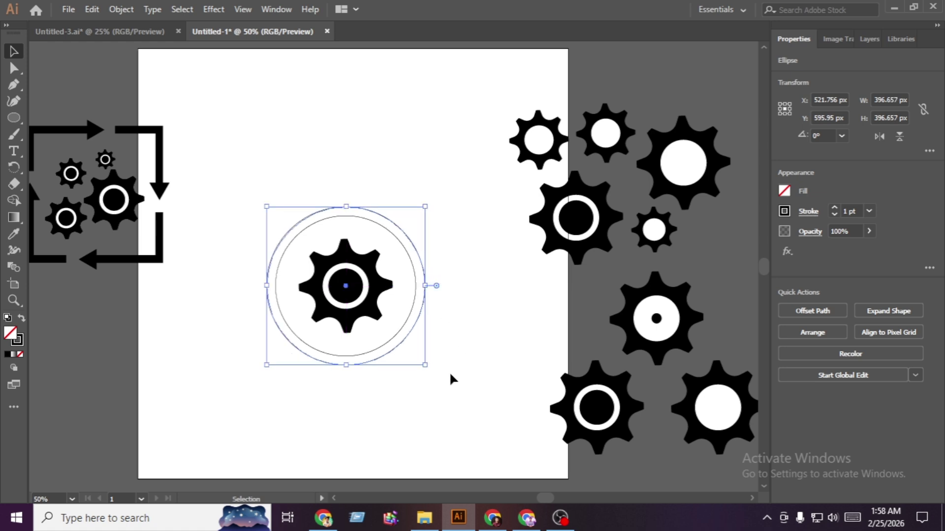
left_click(440, 384)
- Create a three-sided polygon with a 50 px radius above the circles and give it a black fill without stroke
left_click(14, 118)
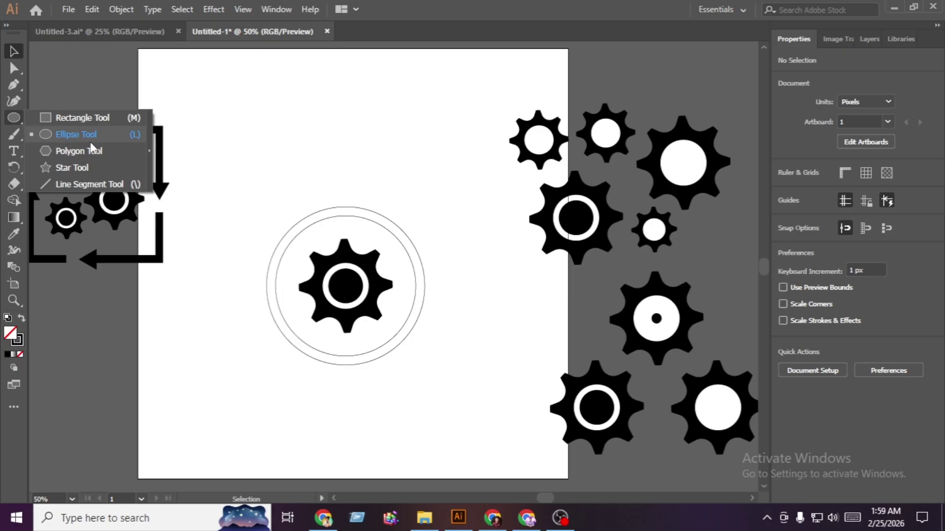
left_click(78, 151)
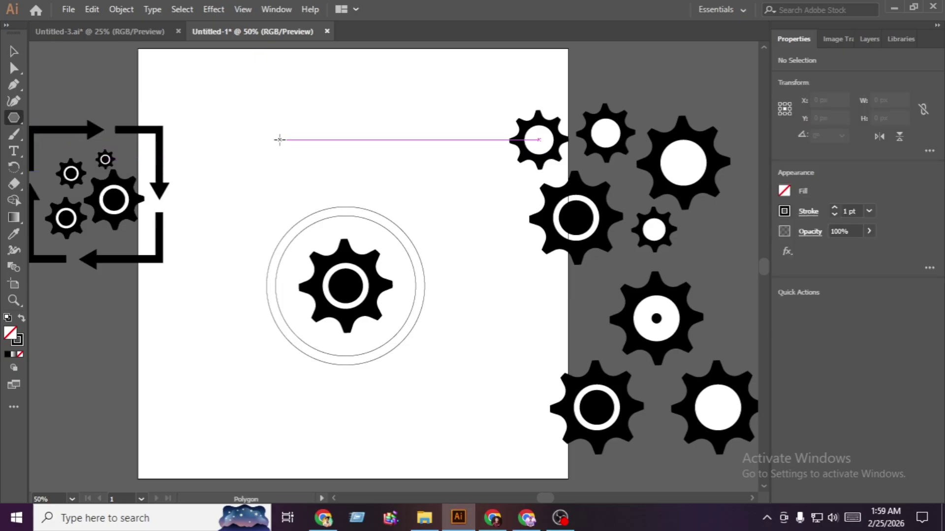
left_click(280, 140)
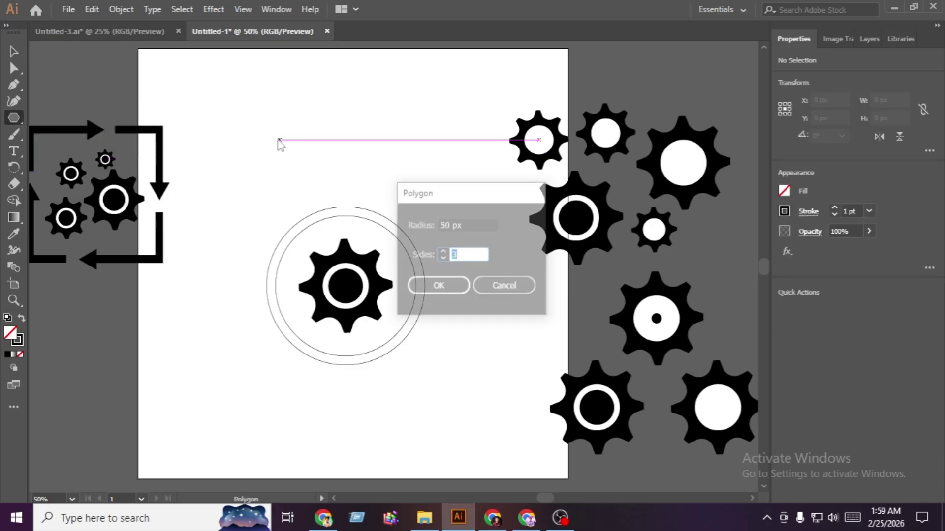
left_click(439, 287)
left_click(13, 52)
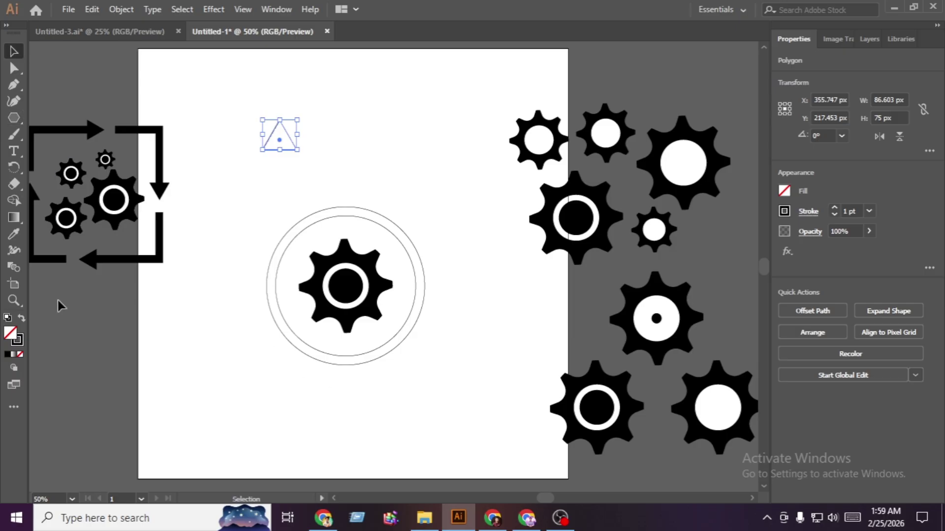
left_click(21, 318)
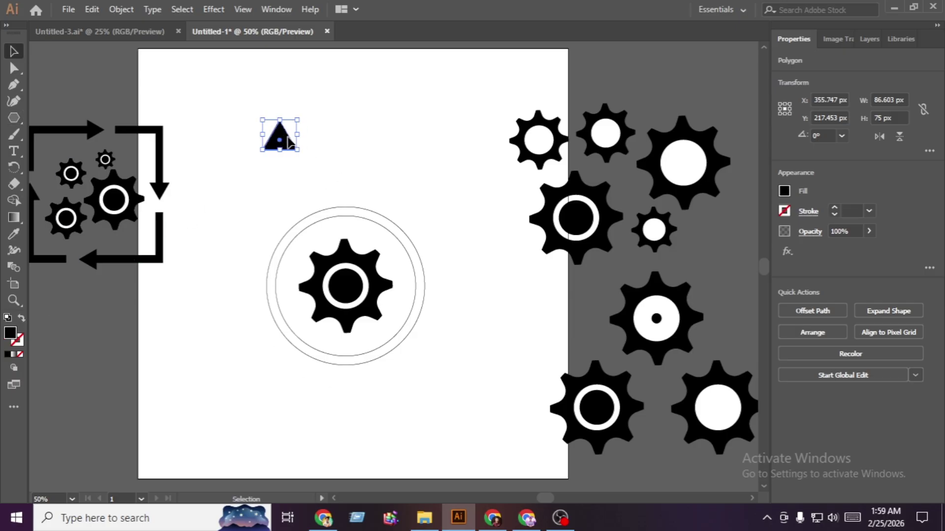
- Shrink the triangle and place it across the top of the circular band, rotated to point clockwise along it
left_click_drag(287, 140, 355, 201)
scroll(352, 252, "up", 2)
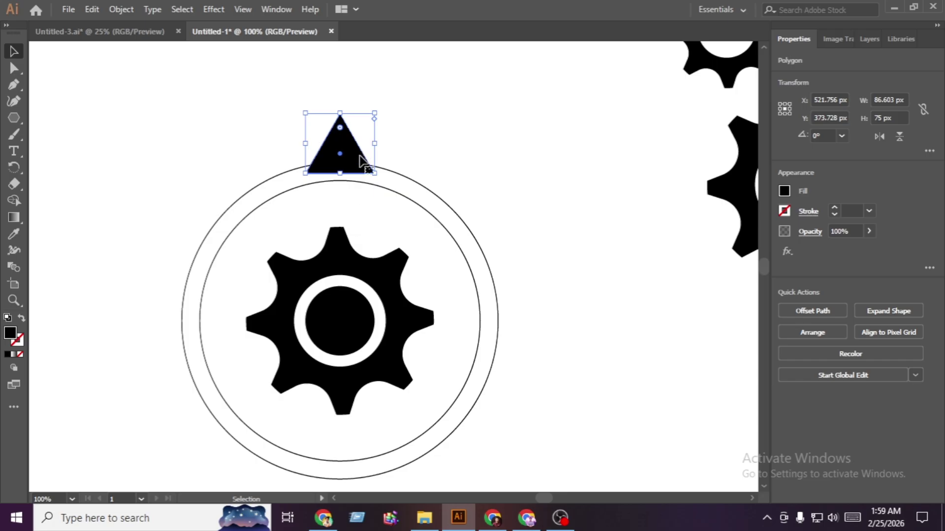
left_click_drag(386, 190, 290, 206)
left_click_drag(350, 166, 387, 211)
left_click(446, 165)
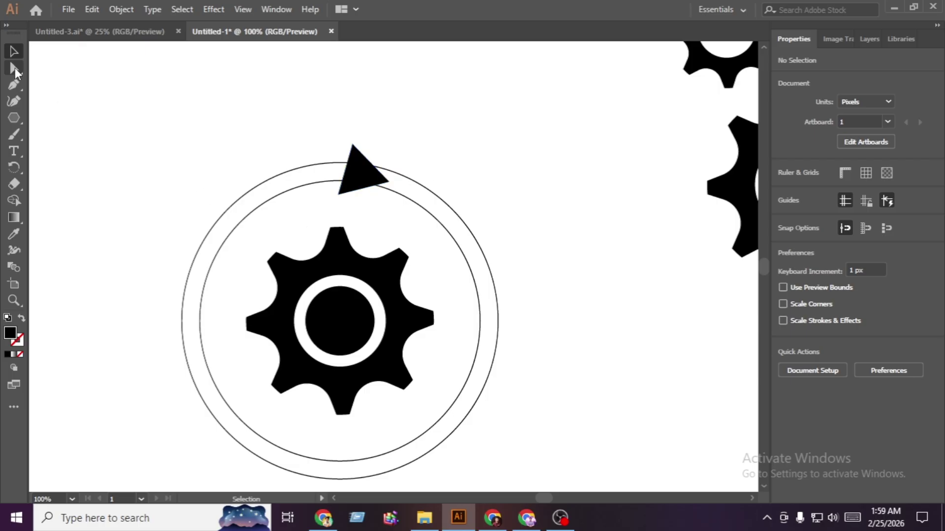
- Draw an open two-segment Pen path across the circular band's upper-left part, with a black 1 pt stroke and no fill
left_click(14, 84)
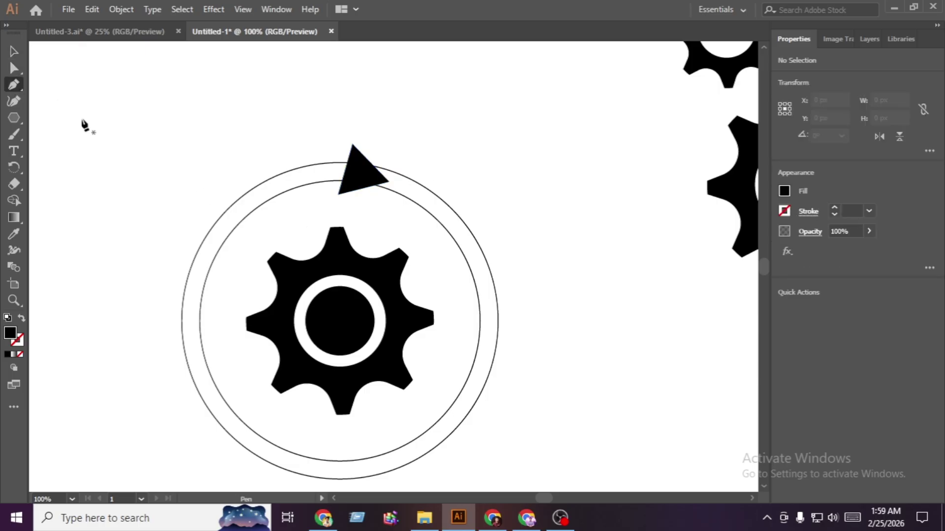
left_click(230, 243)
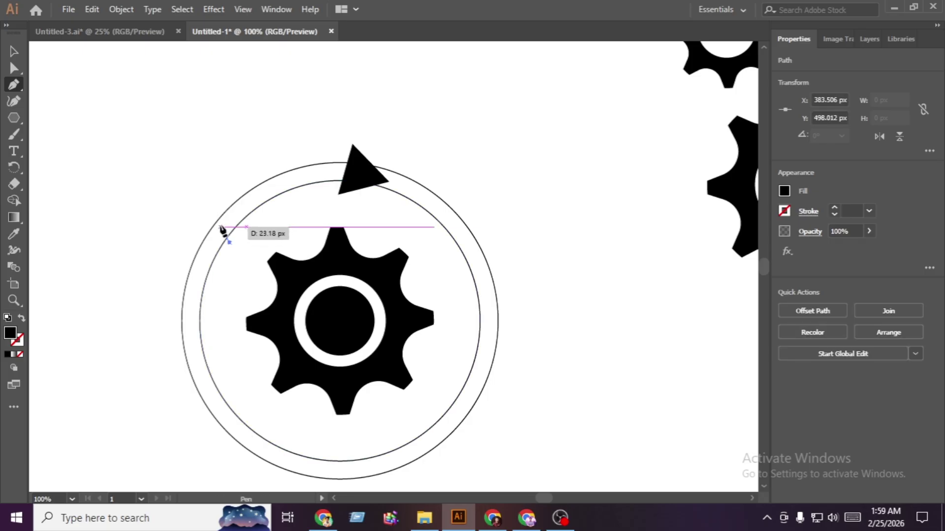
left_click(226, 223)
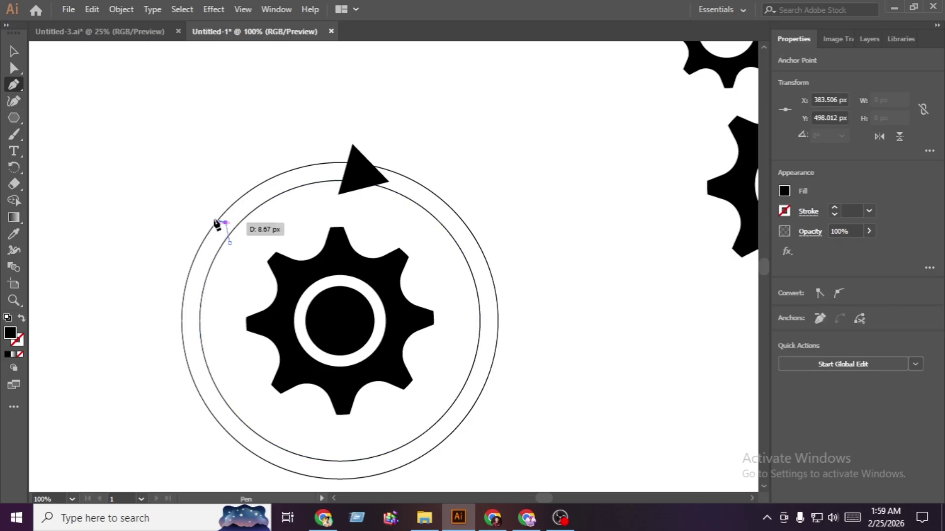
left_click(192, 222)
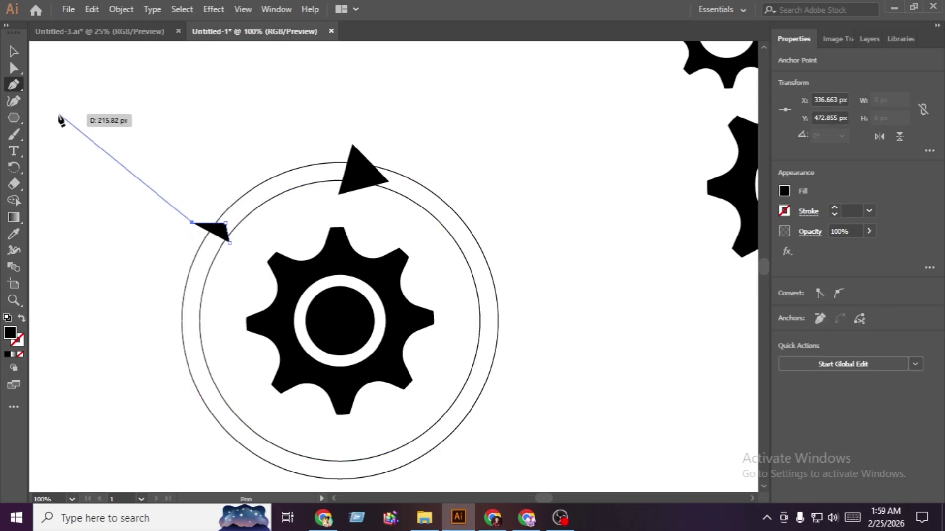
key("shift+x")
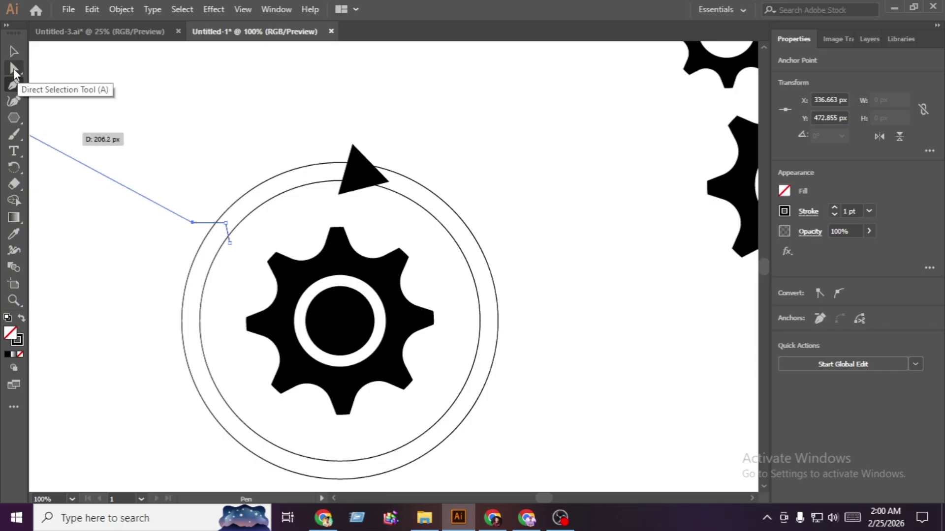
- Nudge the corner point of the open path 2 px right and 1 px down with Direct Selection
left_click(14, 69)
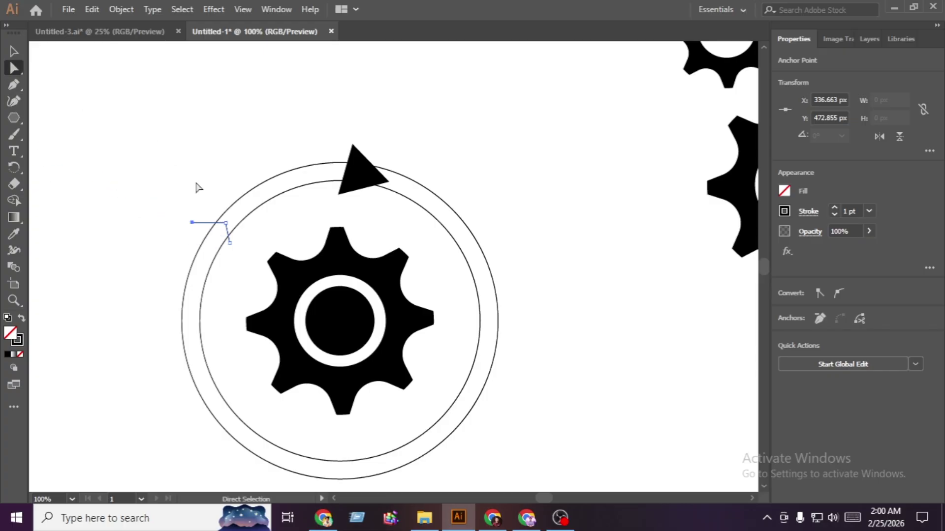
left_click(226, 222)
key("Right")
key("Right")
key("Down")
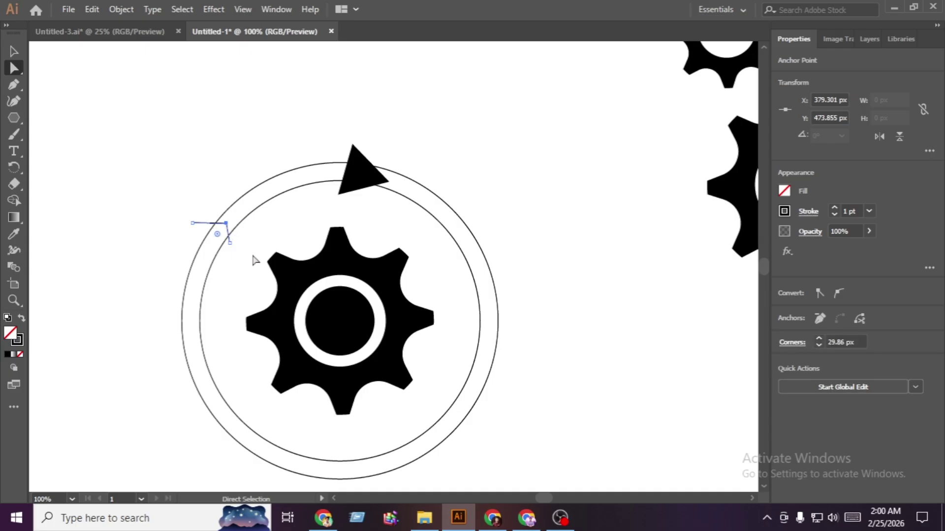
left_click(246, 260)
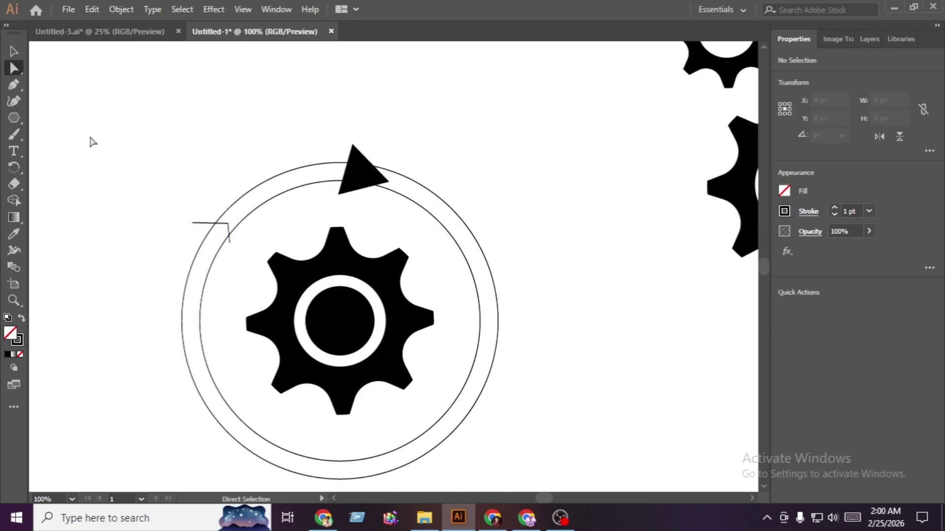
- Merge the upper-left band segment and triangle into a black, strokeless curved arrow with Shape Builder and delete the leftover Pen path pieces
left_click(13, 51)
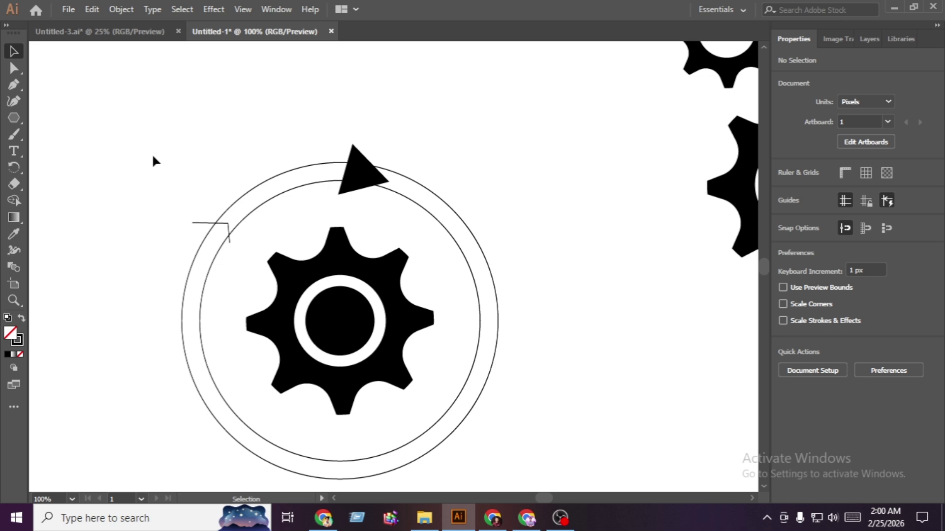
left_click_drag(153, 156, 463, 229)
left_click(14, 200)
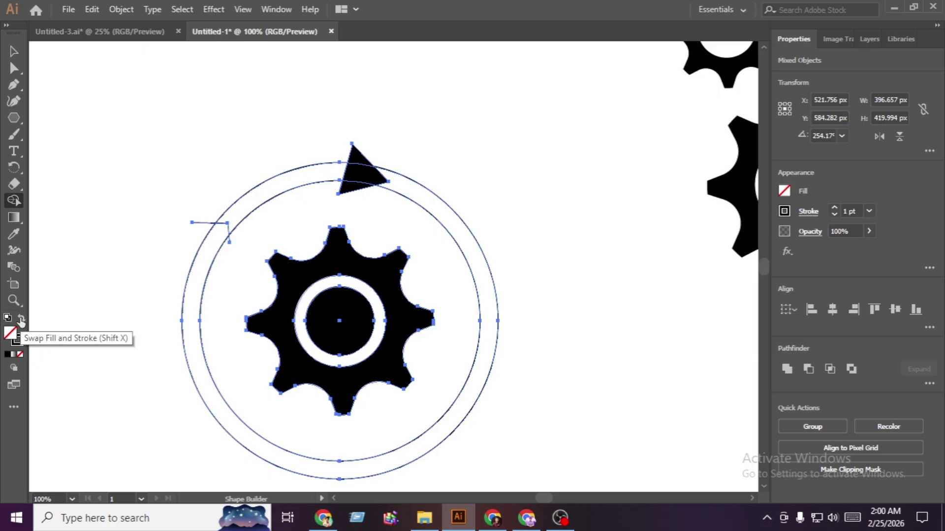
left_click(21, 321)
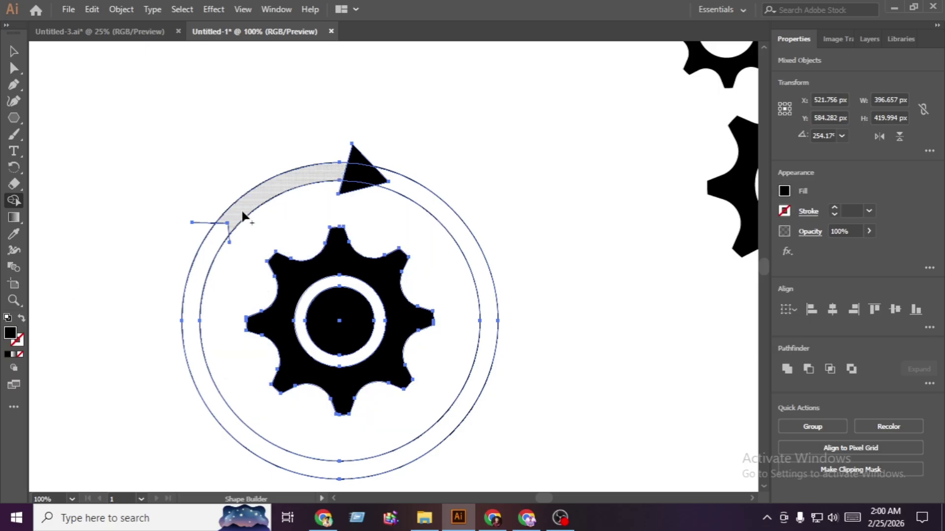
mouse_move(243, 214)
left_mouse_down()
mouse_move(322, 176)
mouse_move(354, 175)
mouse_move(350, 188)
mouse_move(367, 170)
left_mouse_up()
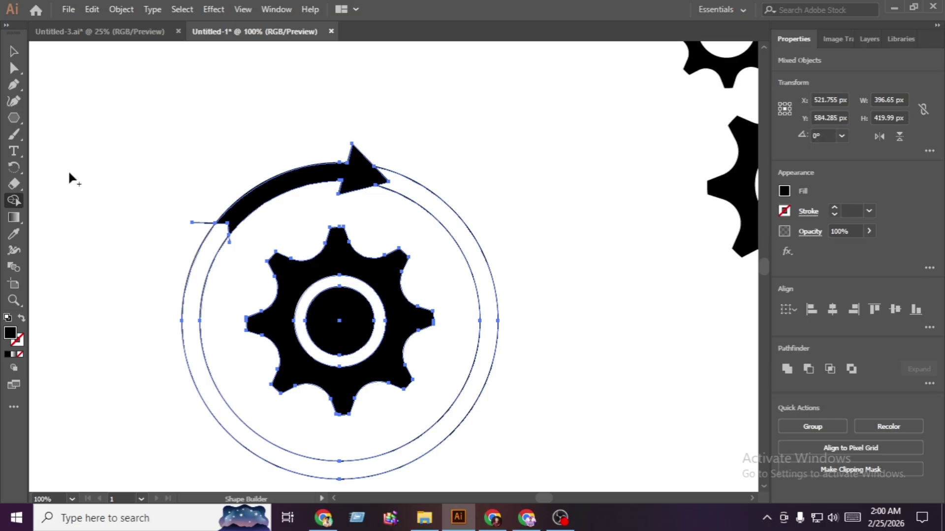
left_click(14, 51)
left_click(141, 182)
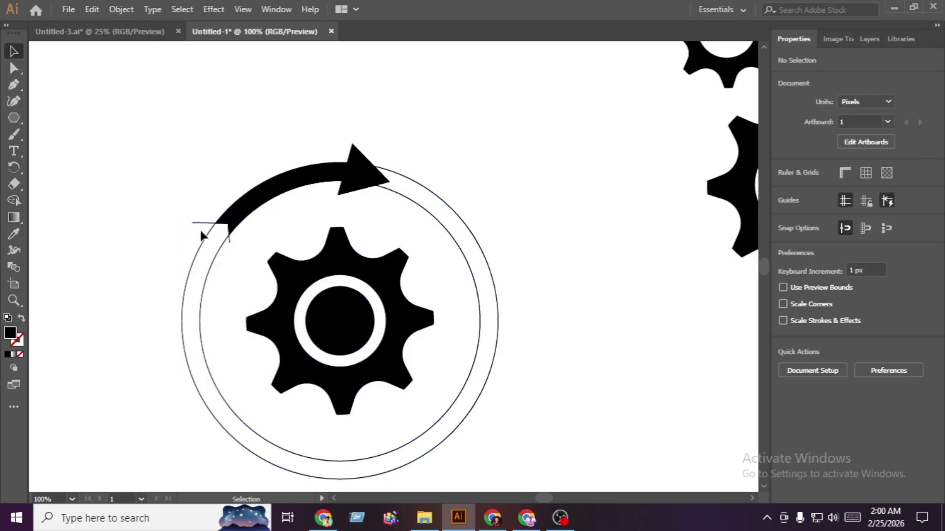
left_click(198, 226)
left_click(224, 257)
- Rotate copies of the curved arrow about the gear's centre in 90° steps, making four arrows around the circle
left_click(364, 180)
scroll(123, 229, "down", 1)
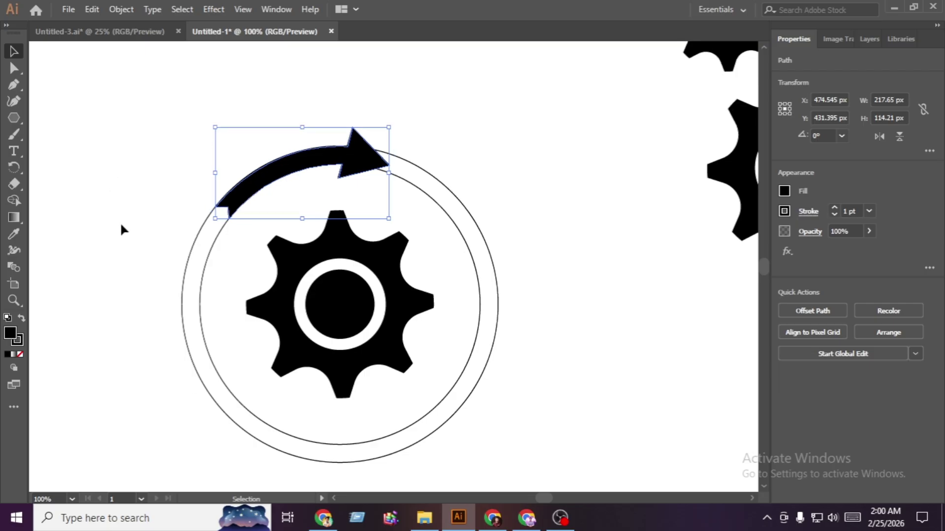
scroll(121, 225, "down", 1)
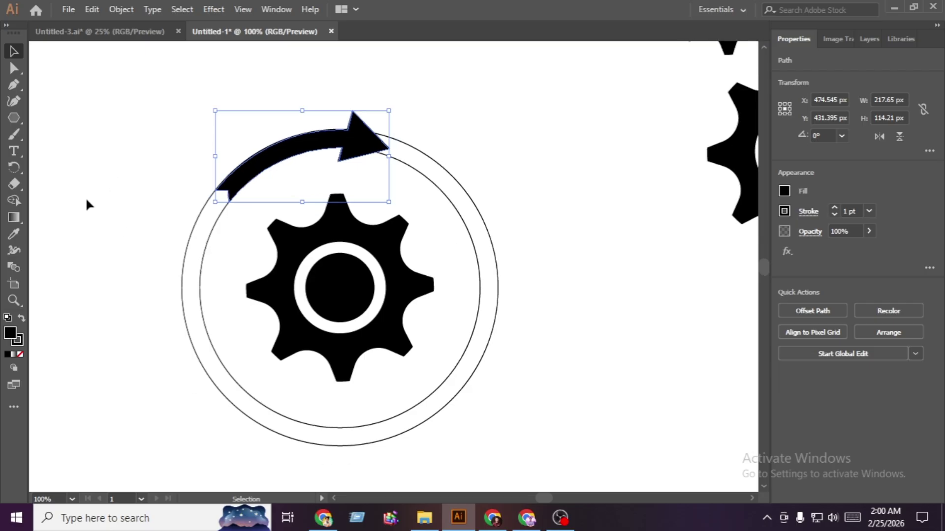
left_click(17, 165)
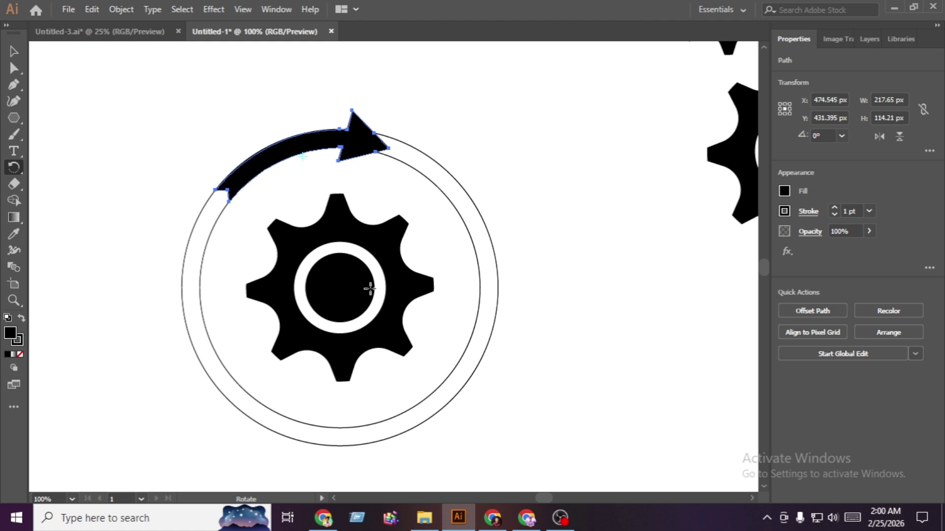
left_click(340, 287)
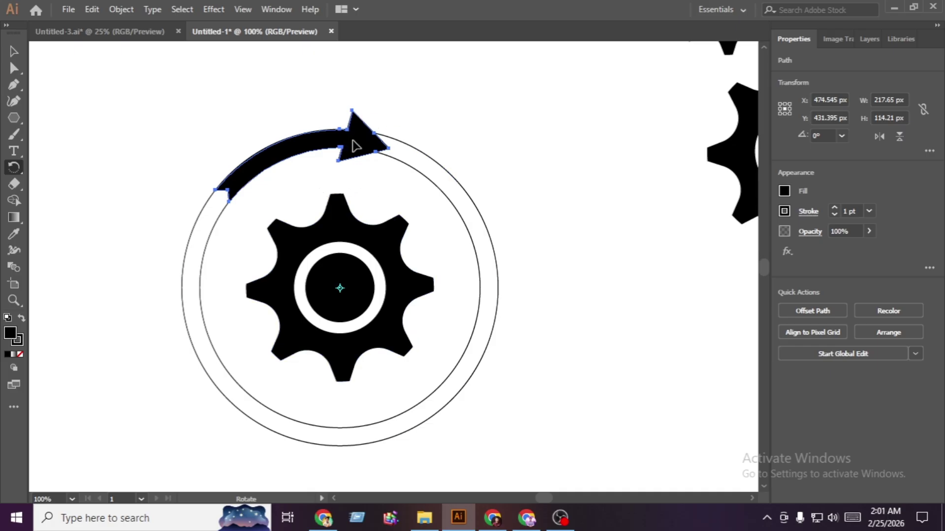
left_click_drag(354, 147, 477, 287)
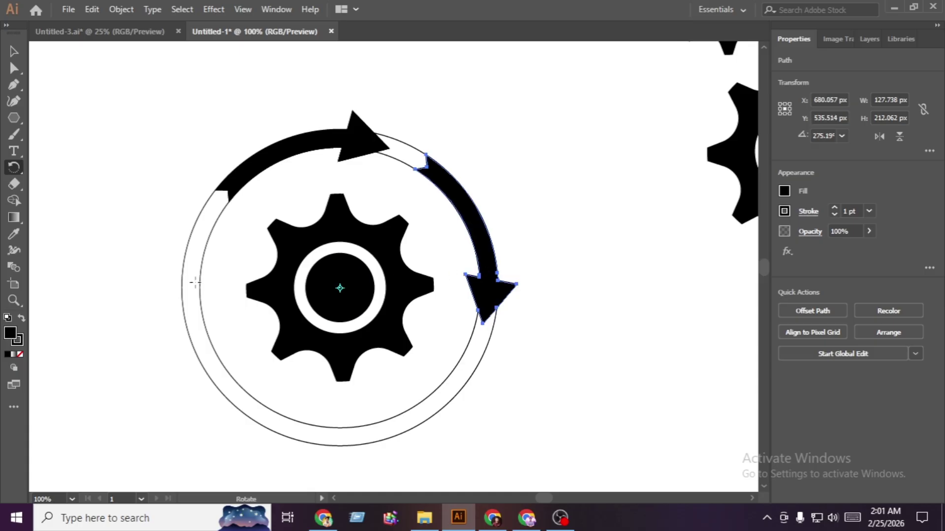
key("ctrl+d")
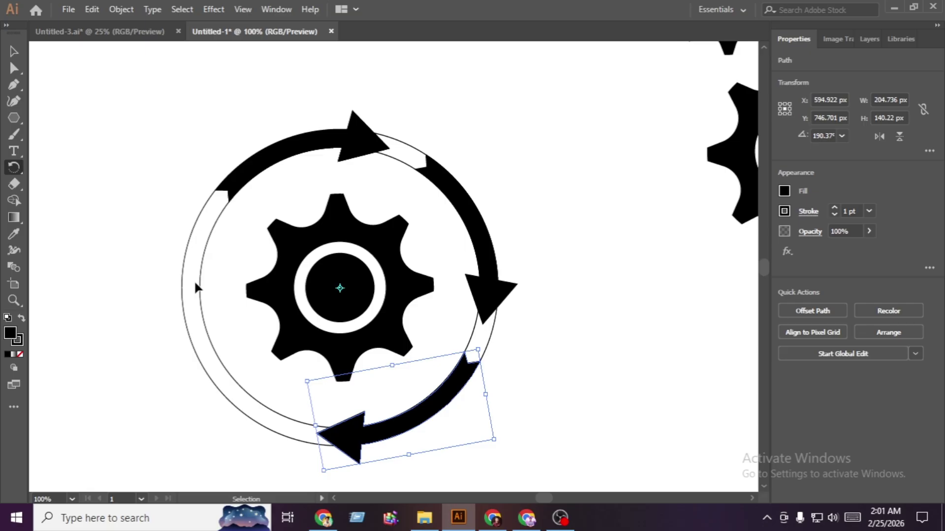
key("ctrl+d")
key("v")
- Delete the two concentric construction circles running between the curved arrows
left_click(116, 169)
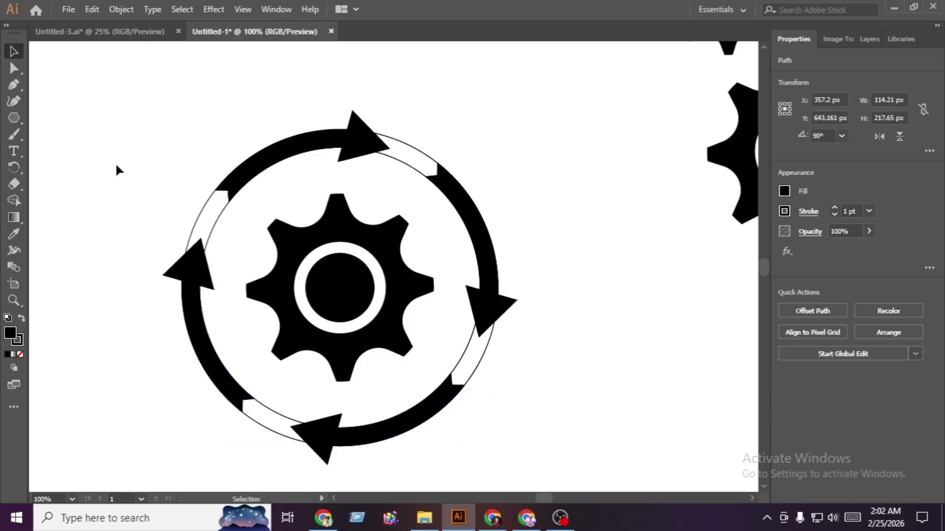
left_click_drag(226, 228, 194, 218)
key("Delete")
- Remove the stroke from all four curved arrows, keeping their black fill
left_click(307, 140)
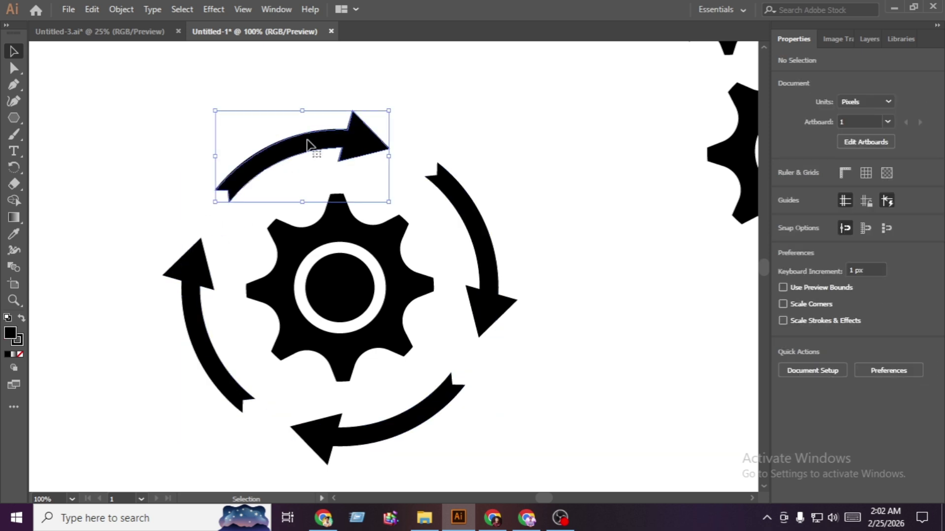
left_click(476, 253, "shift")
left_click(414, 422, "shift")
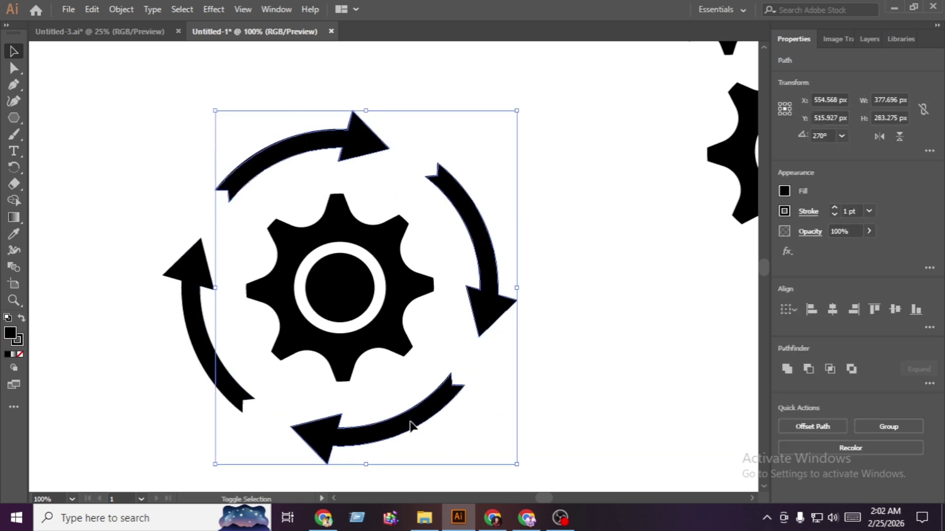
left_click(201, 341, "shift")
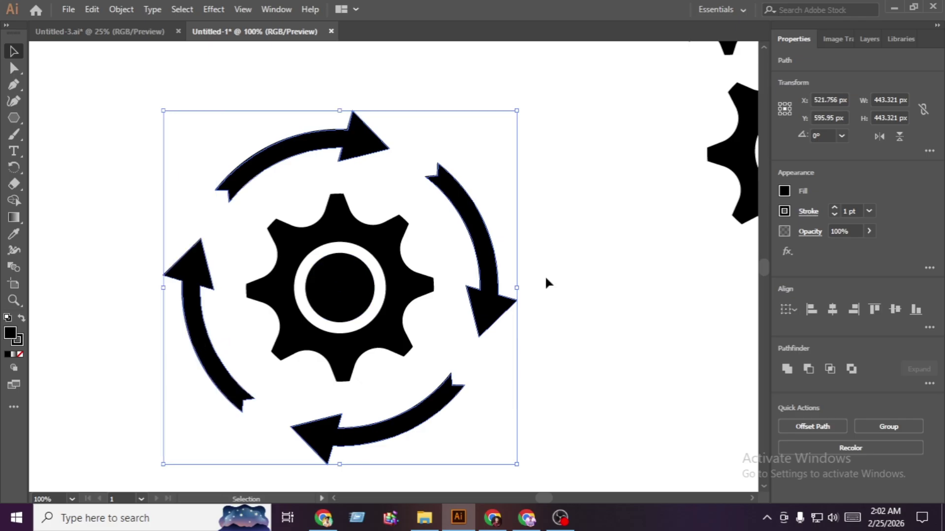
left_click(784, 211)
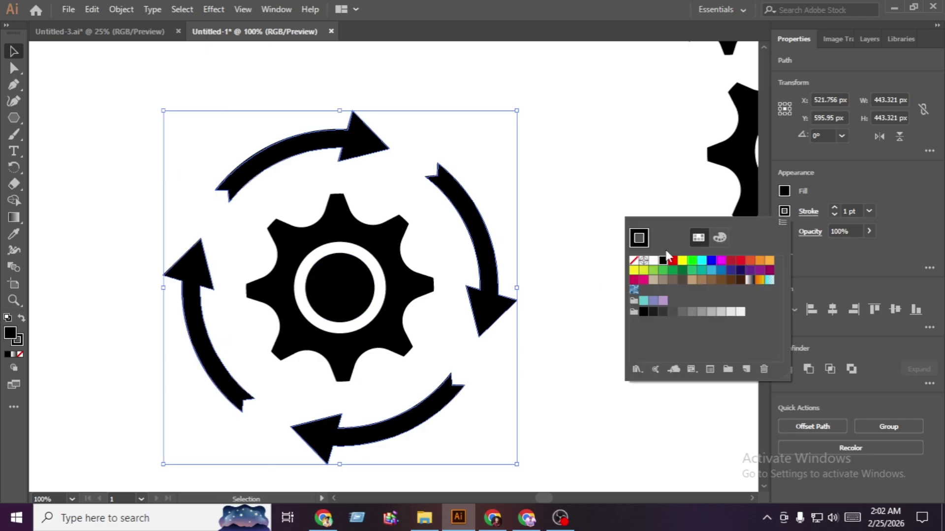
left_click(634, 261)
left_click(596, 214)
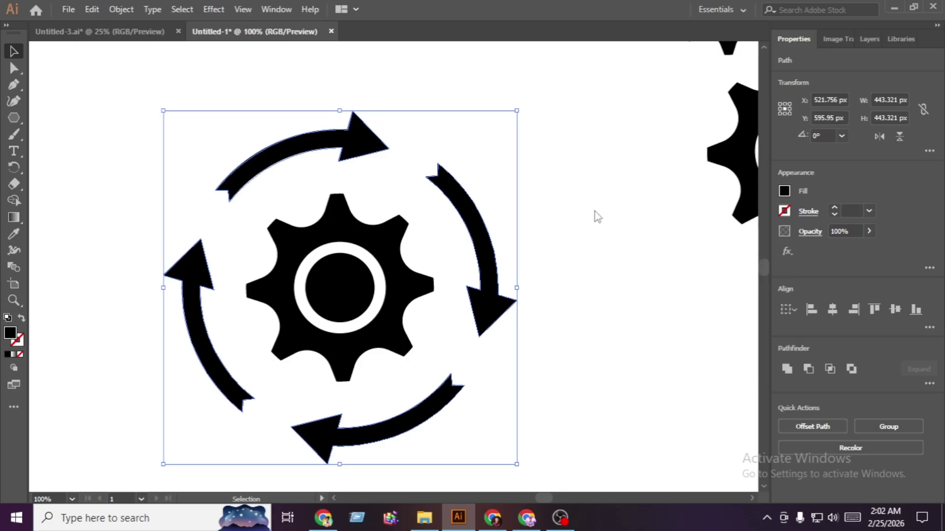
left_click(513, 385)
- Group the gear together with its four surrounding curved arrows
scroll(496, 388, "down", 2, "alt")
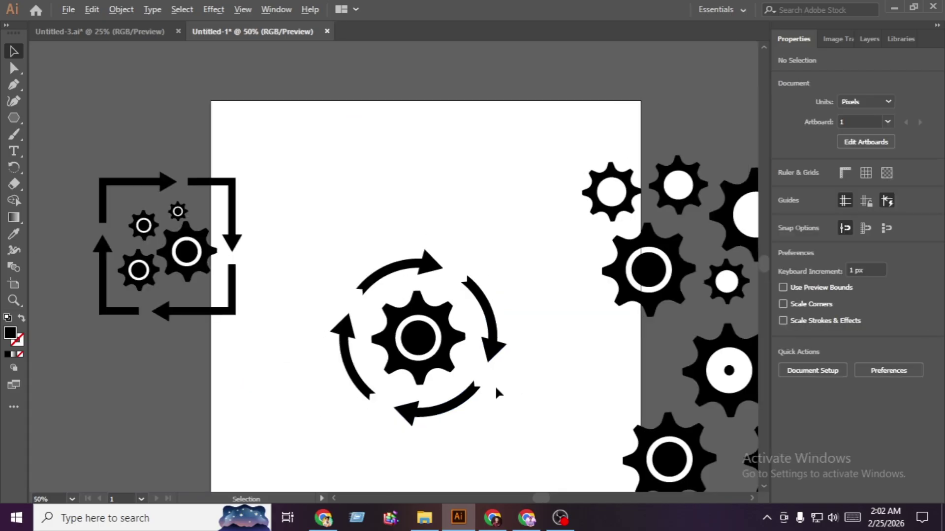
left_click_drag(523, 432, 319, 243)
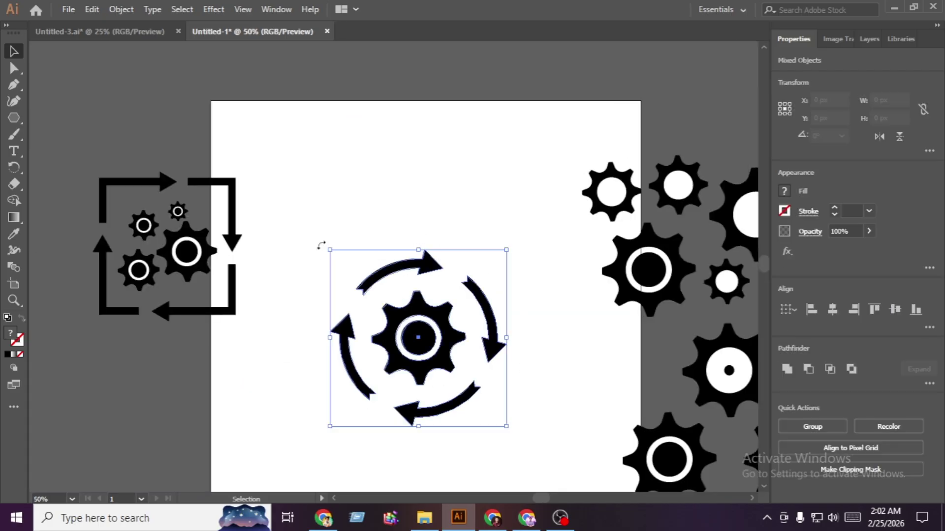
key("a")
key("ctrl+g")
key("v")
- Scale down and arrange the four gear designs in two rows on the artboard, with the arrow-framed ones in the upper row
left_click_drag(433, 268, 470, 150)
left_click_drag(550, 227, 512, 226)
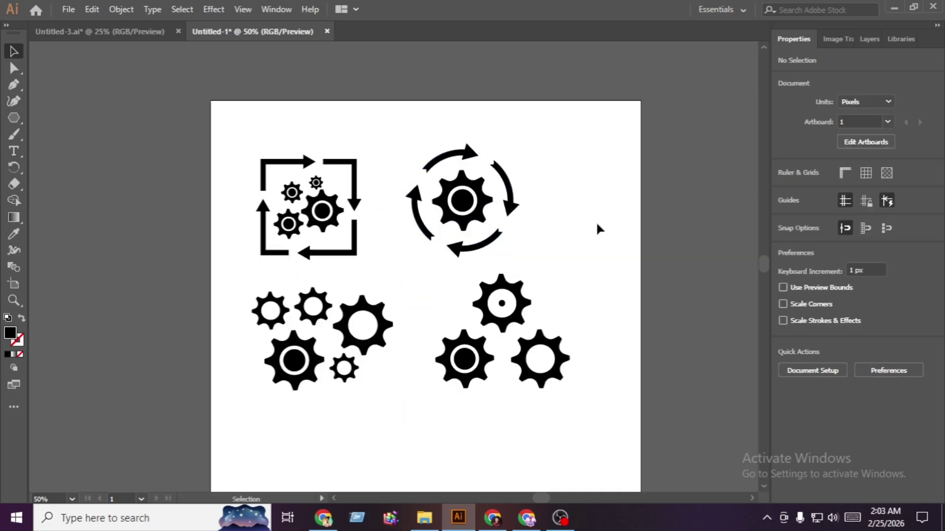
key("ctrl+0")
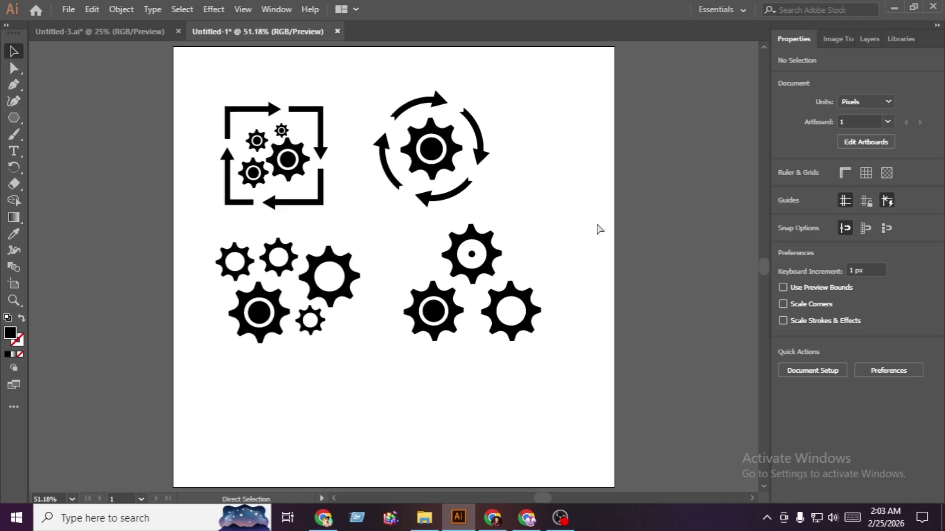